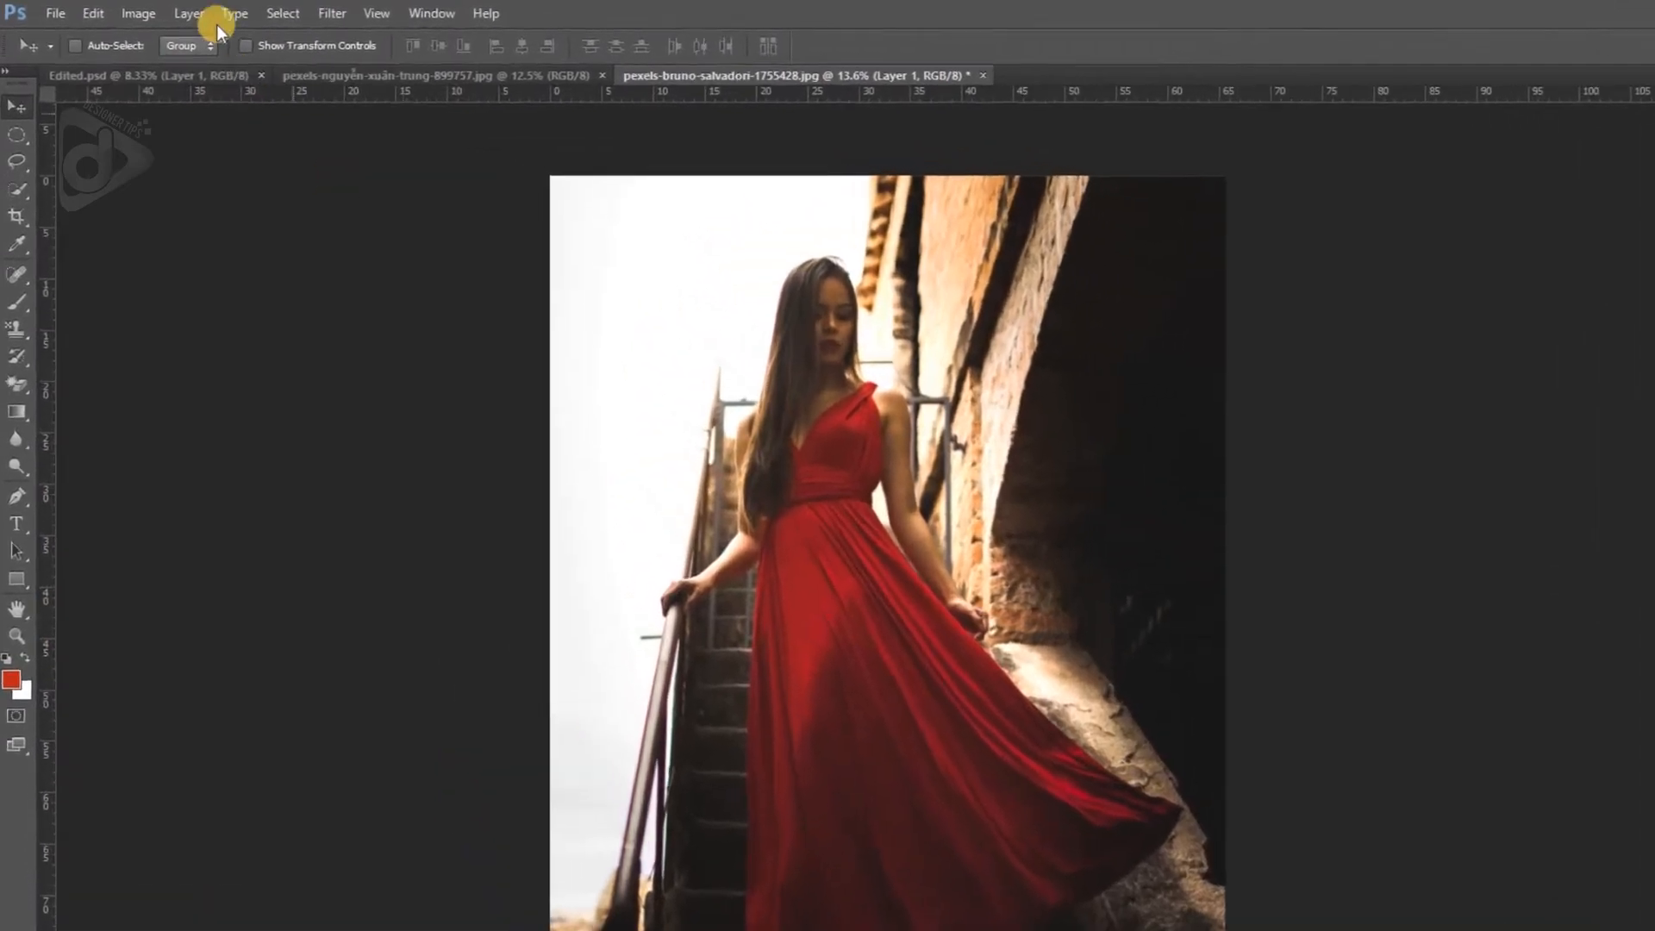
{"action": "left_click", "coordinate": [133, 22]}
{"action": "mouse_move", "coordinate": [159, 70]}
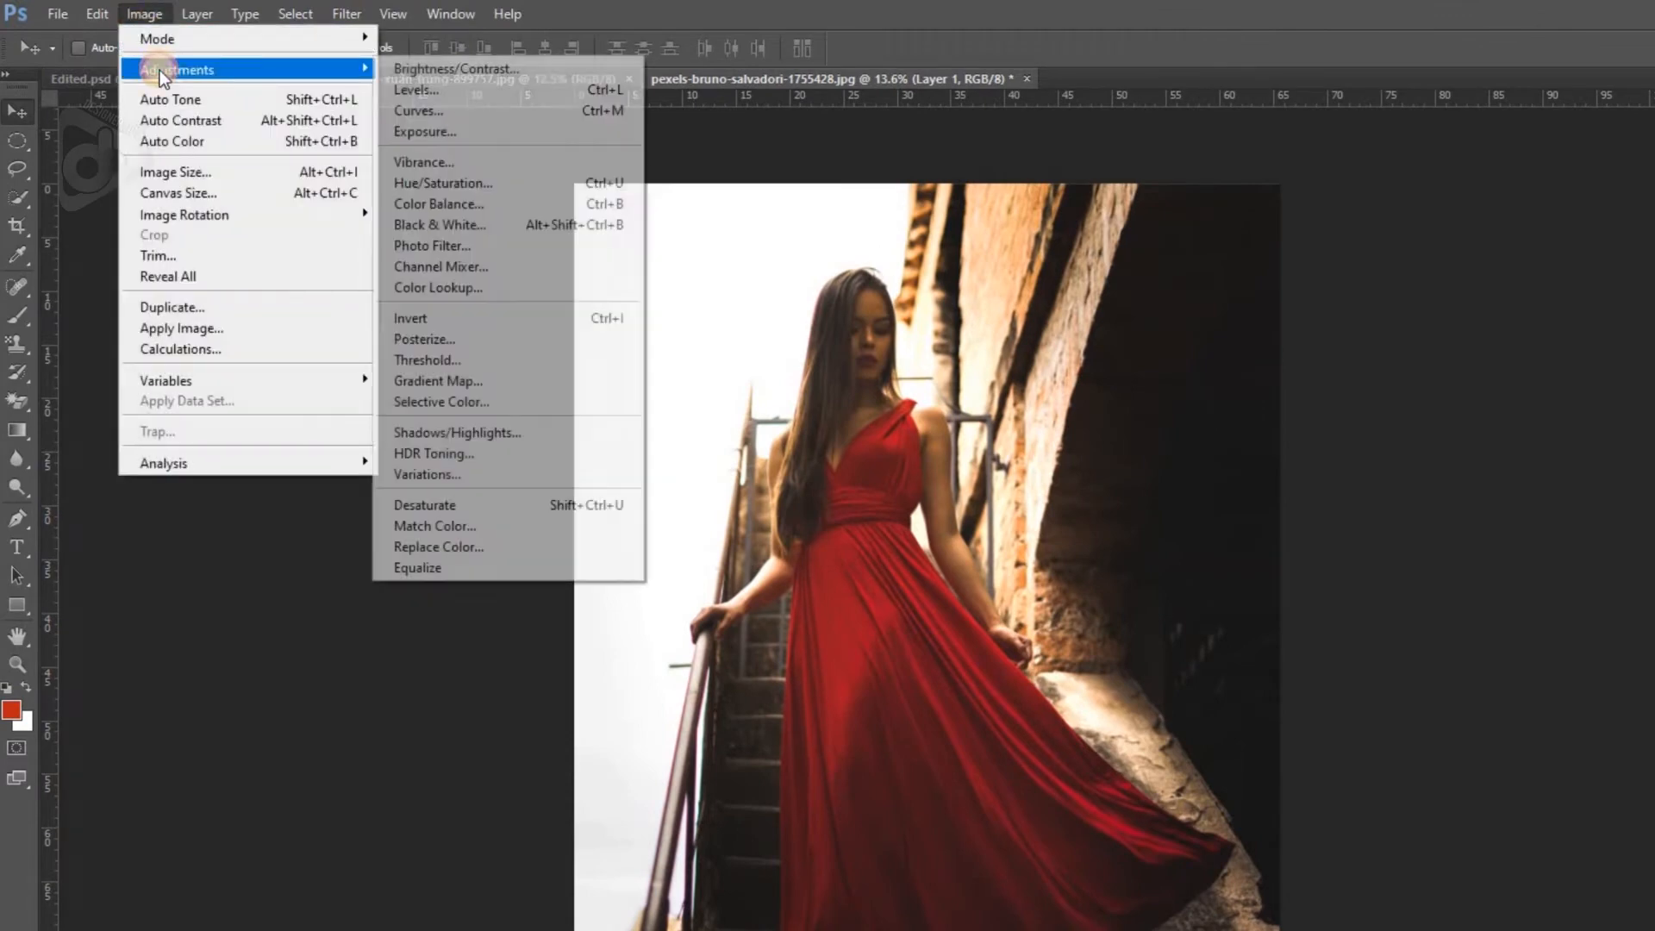
{"action": "left_click", "coordinate": [437, 183]}
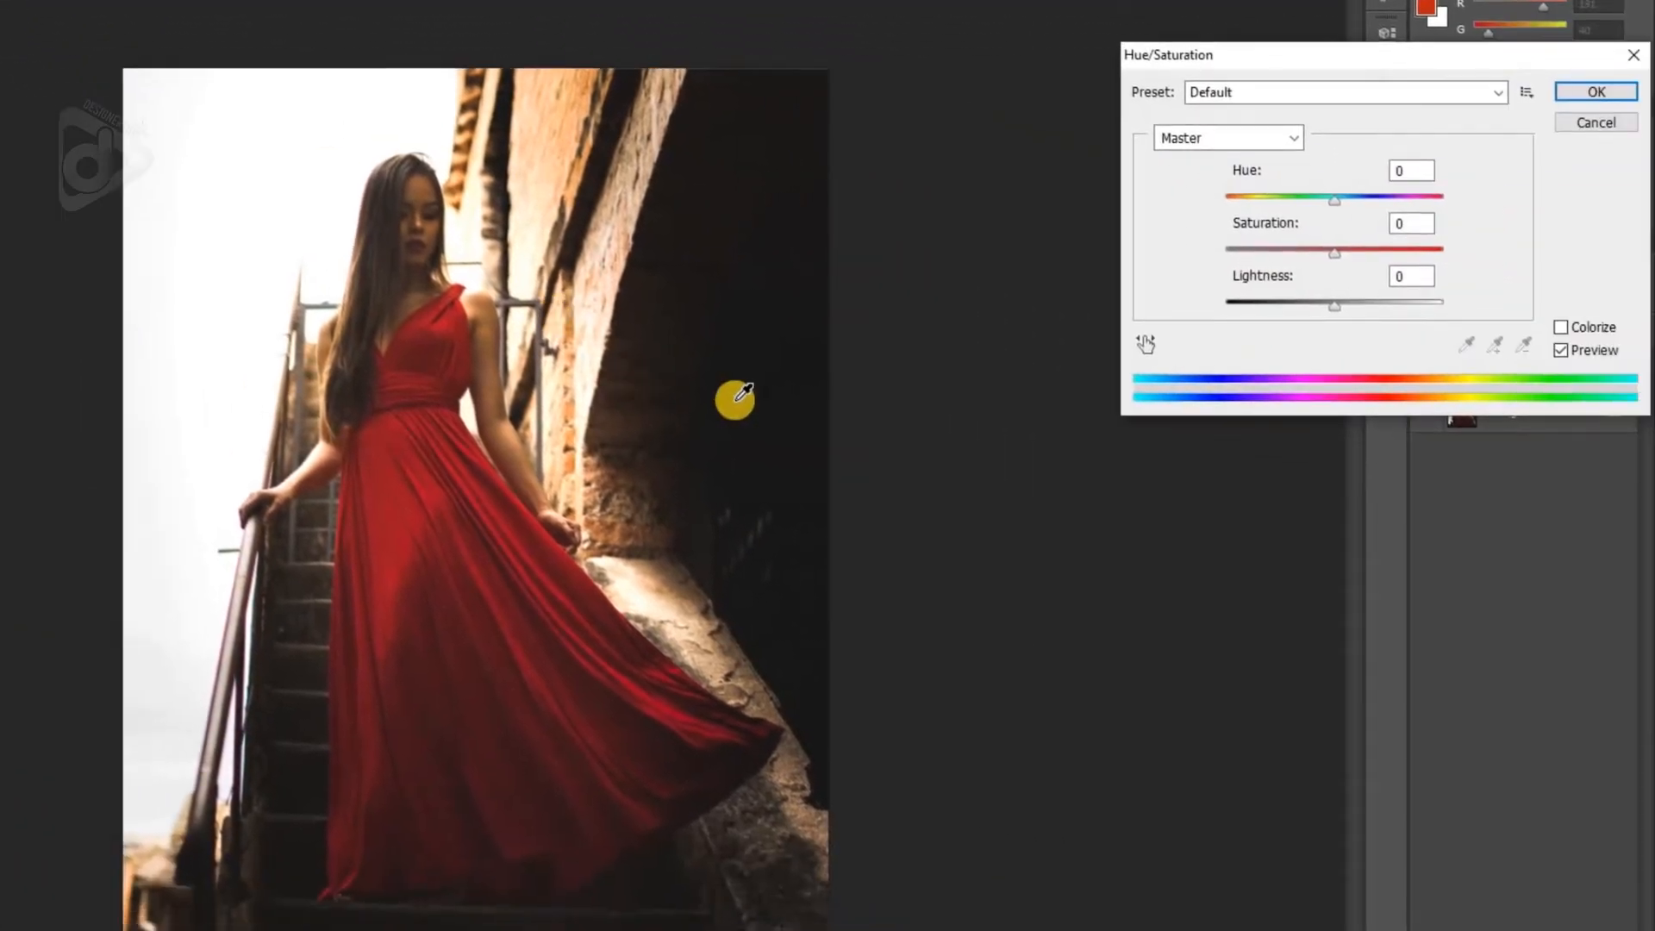
{"action": "left_click_drag", "start_coordinate": [1334, 200], "coordinate": [1259, 202]}
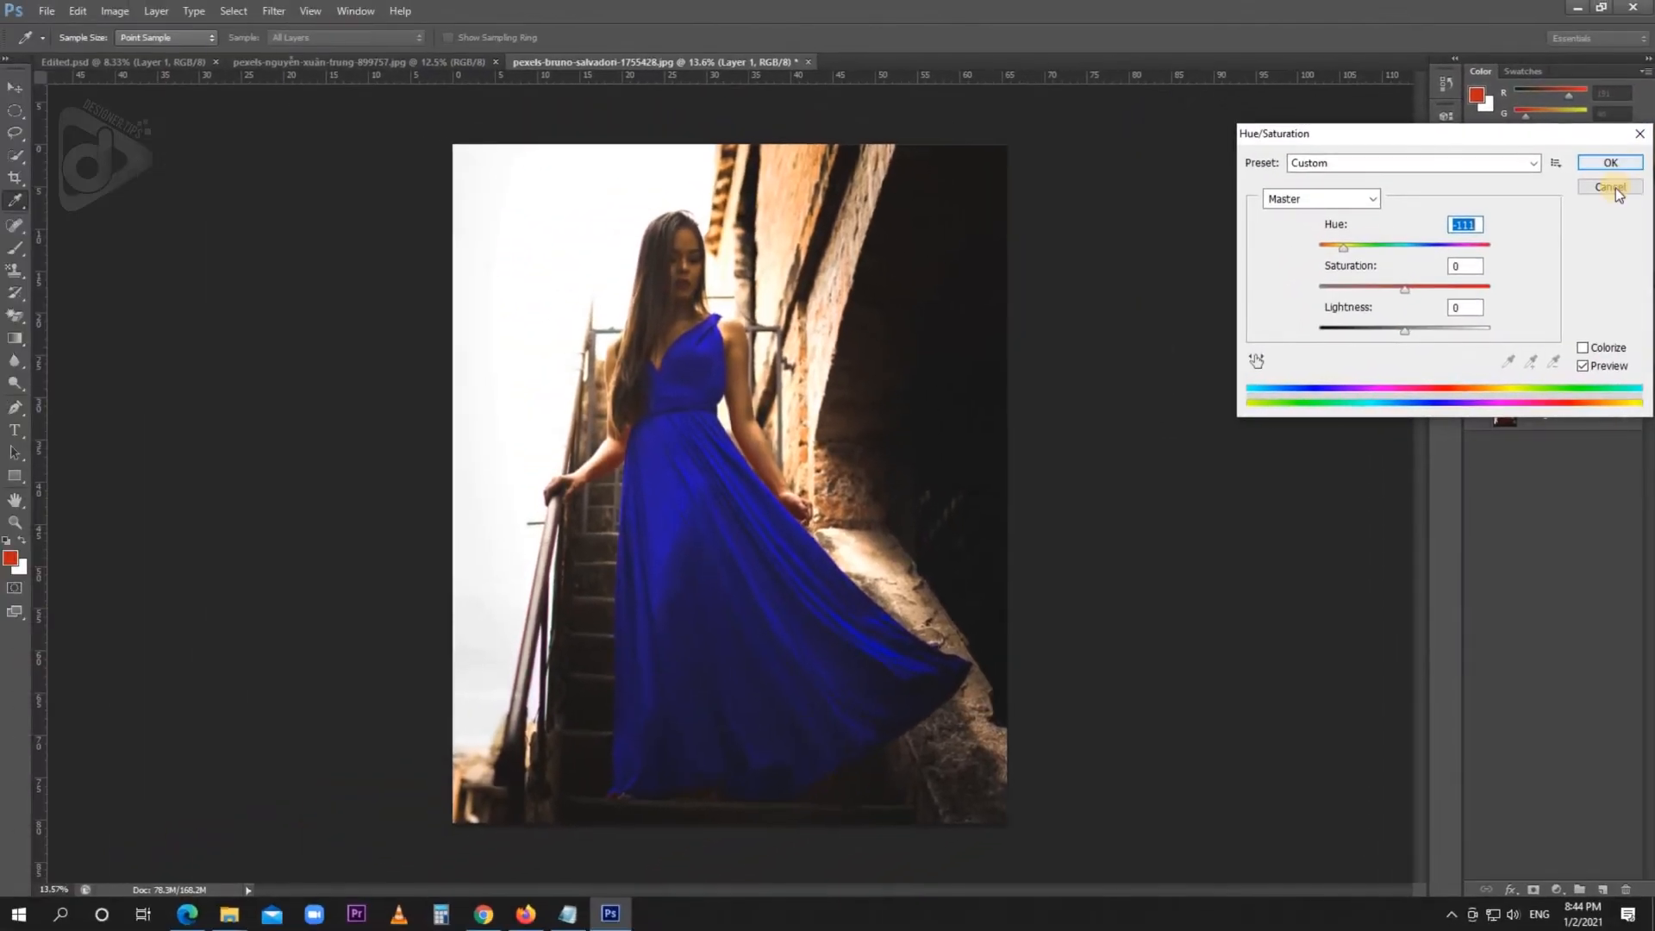
{"action": "left_click", "coordinate": [1601, 124]}
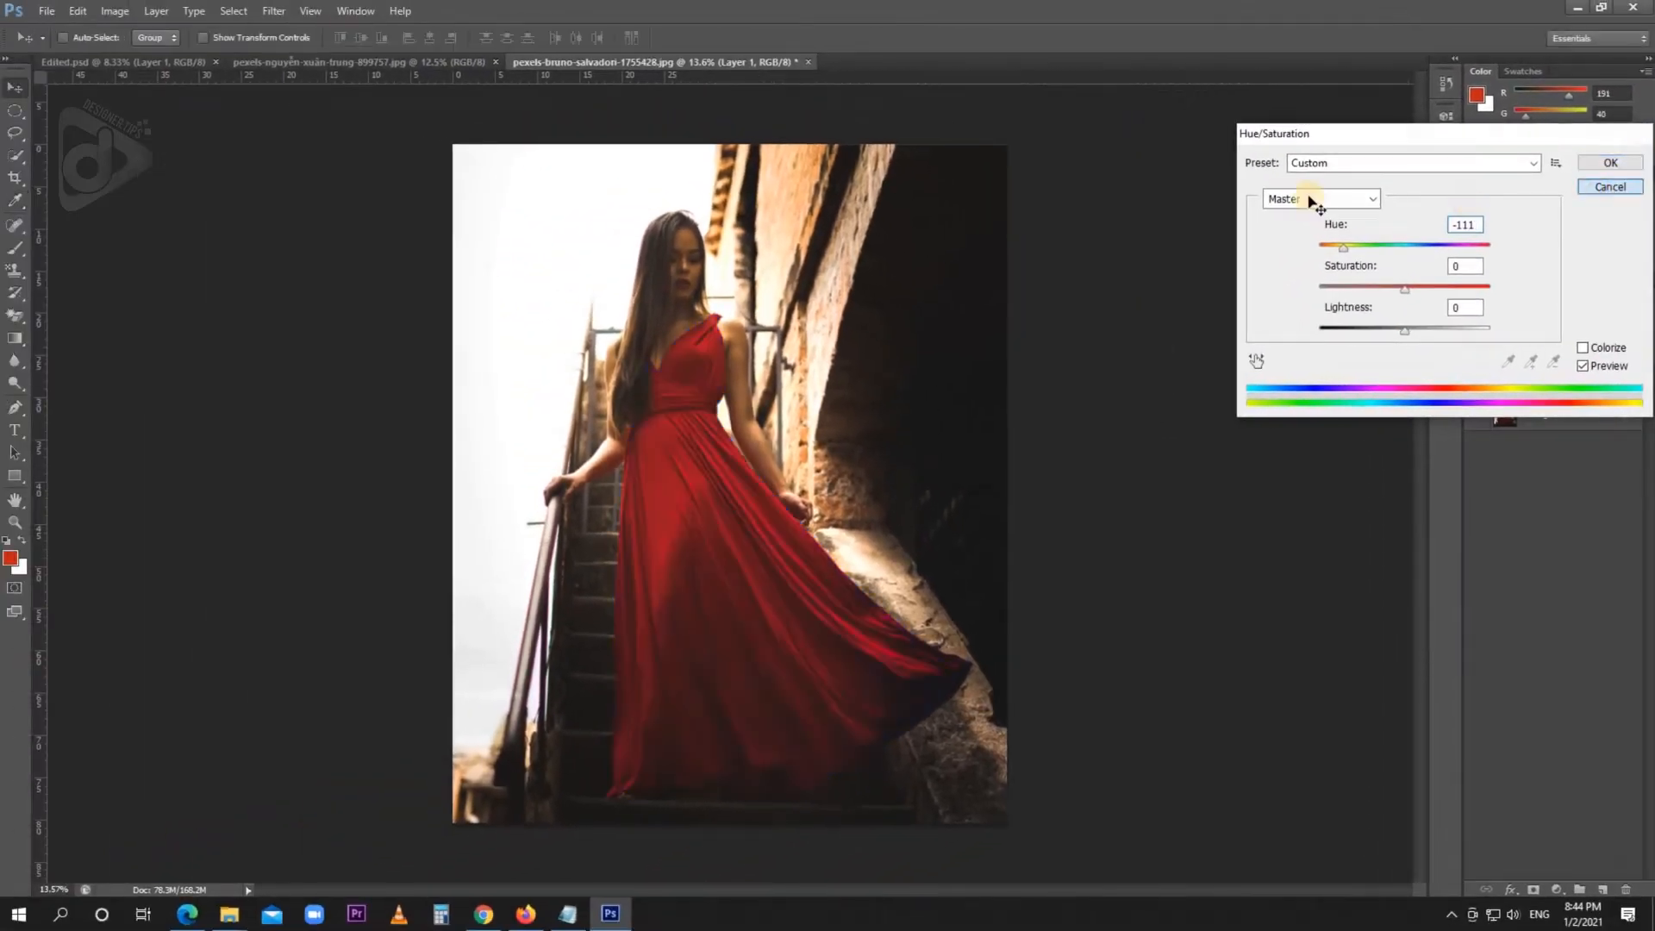
Switch to the photo of the woman in white and select her dress and lowered arm's sleeve with the Quick Selection tool.
{"action": "left_click", "coordinate": [436, 62]}
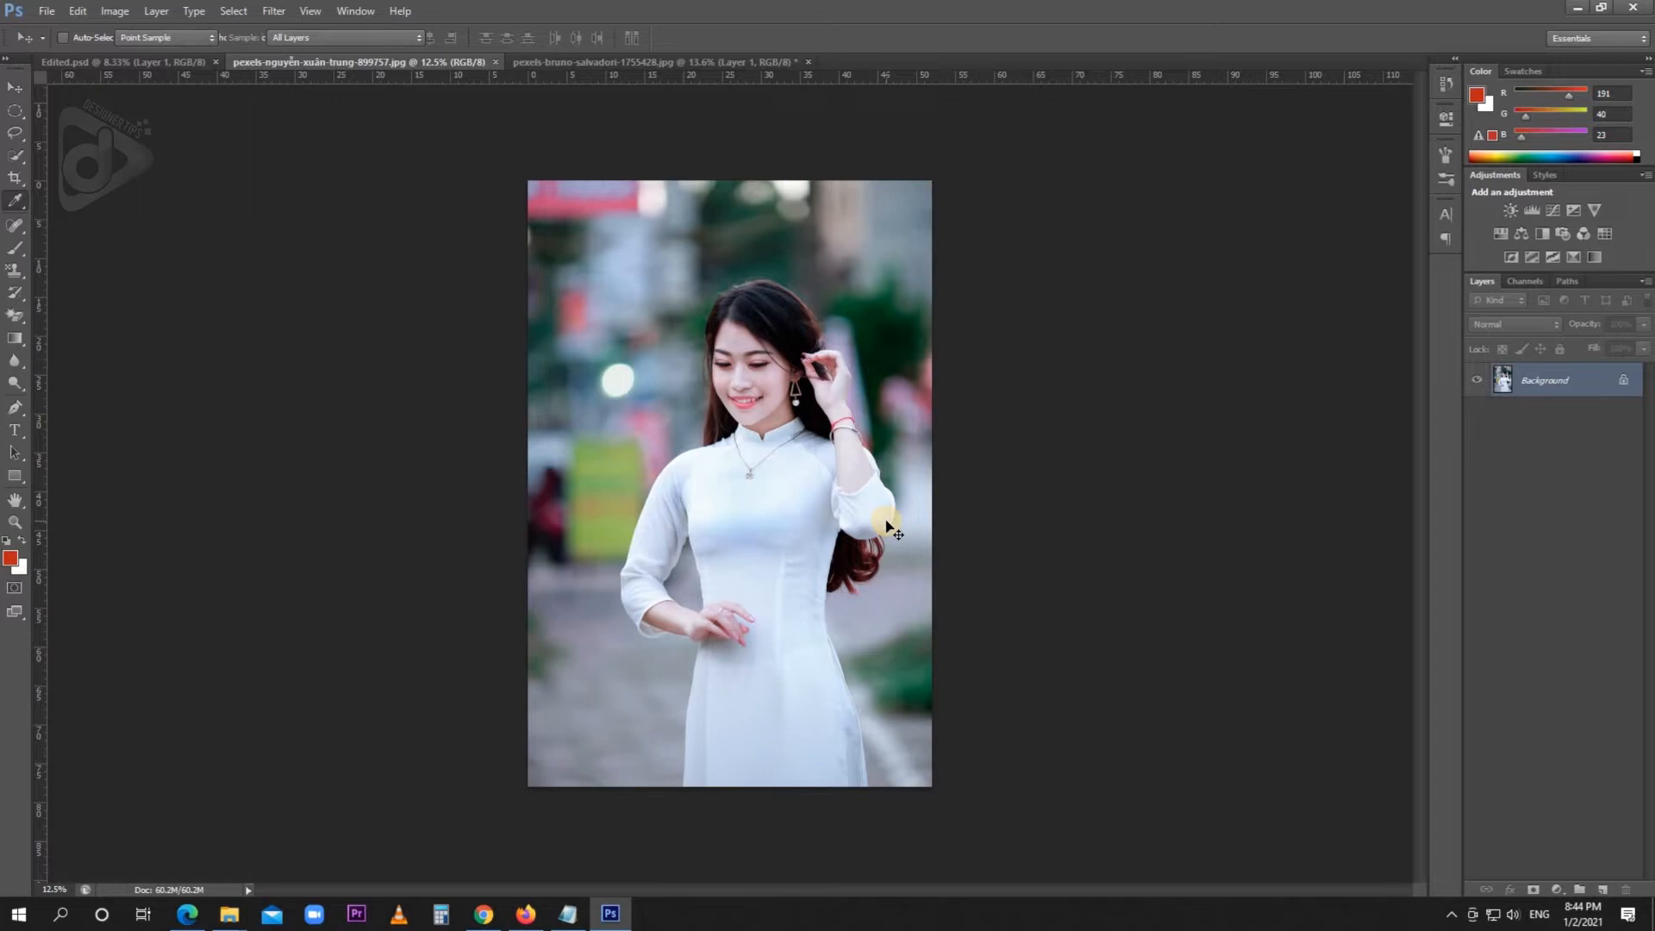
{"action": "key", "text": "v"}
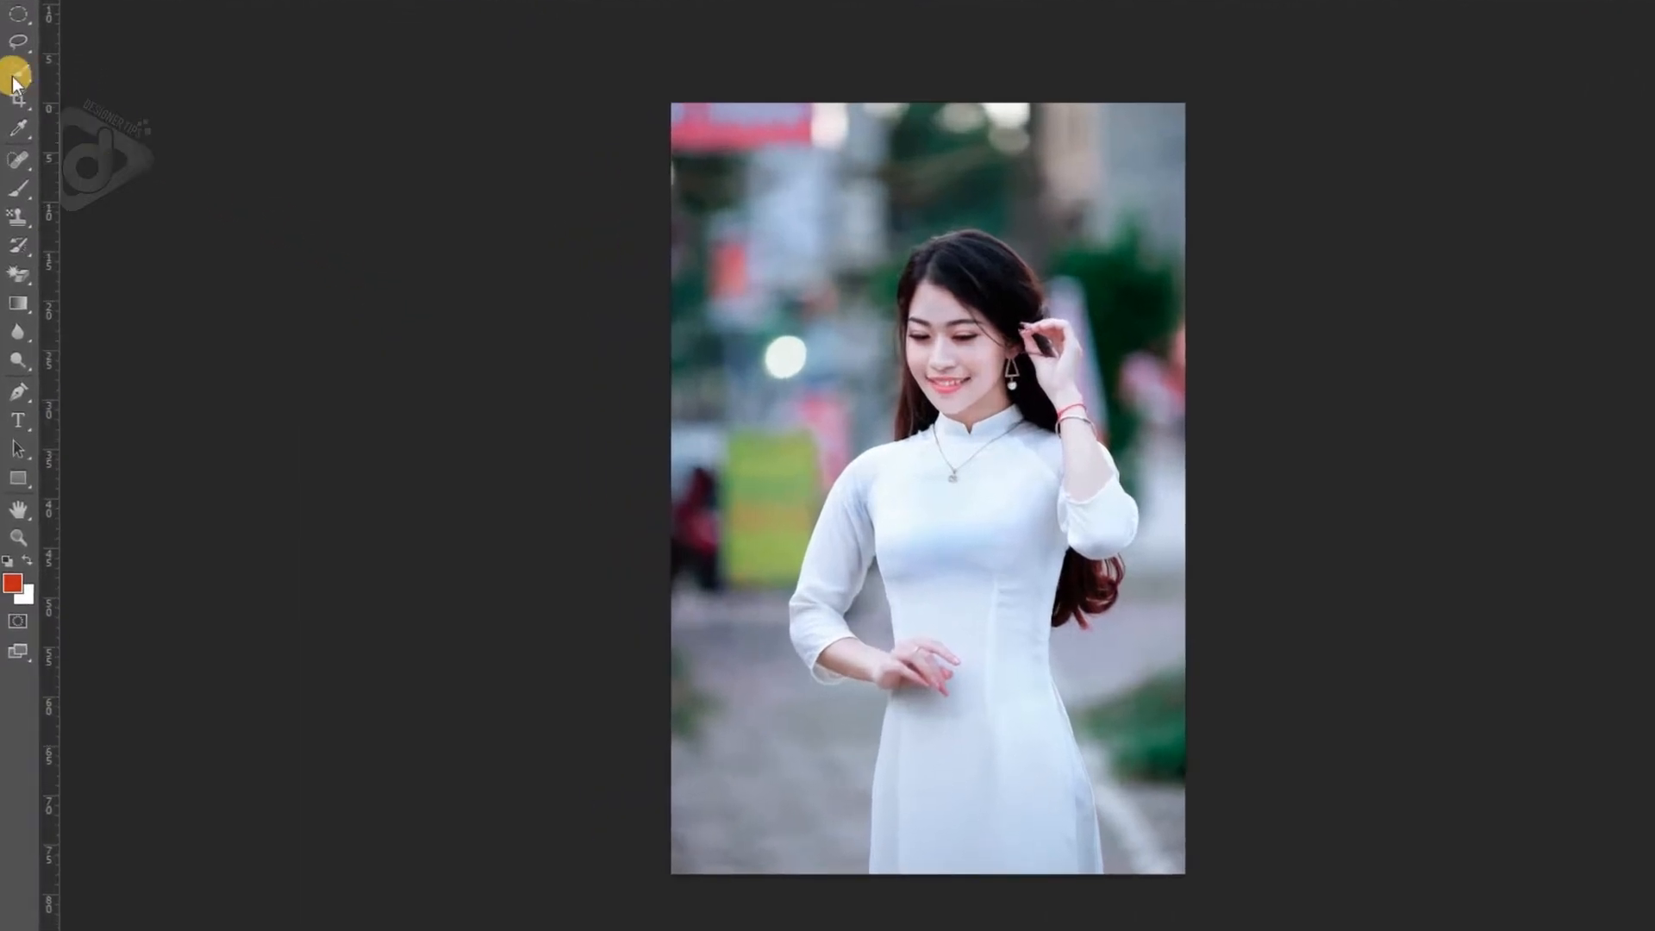
{"action": "left_click", "coordinate": [12, 76]}
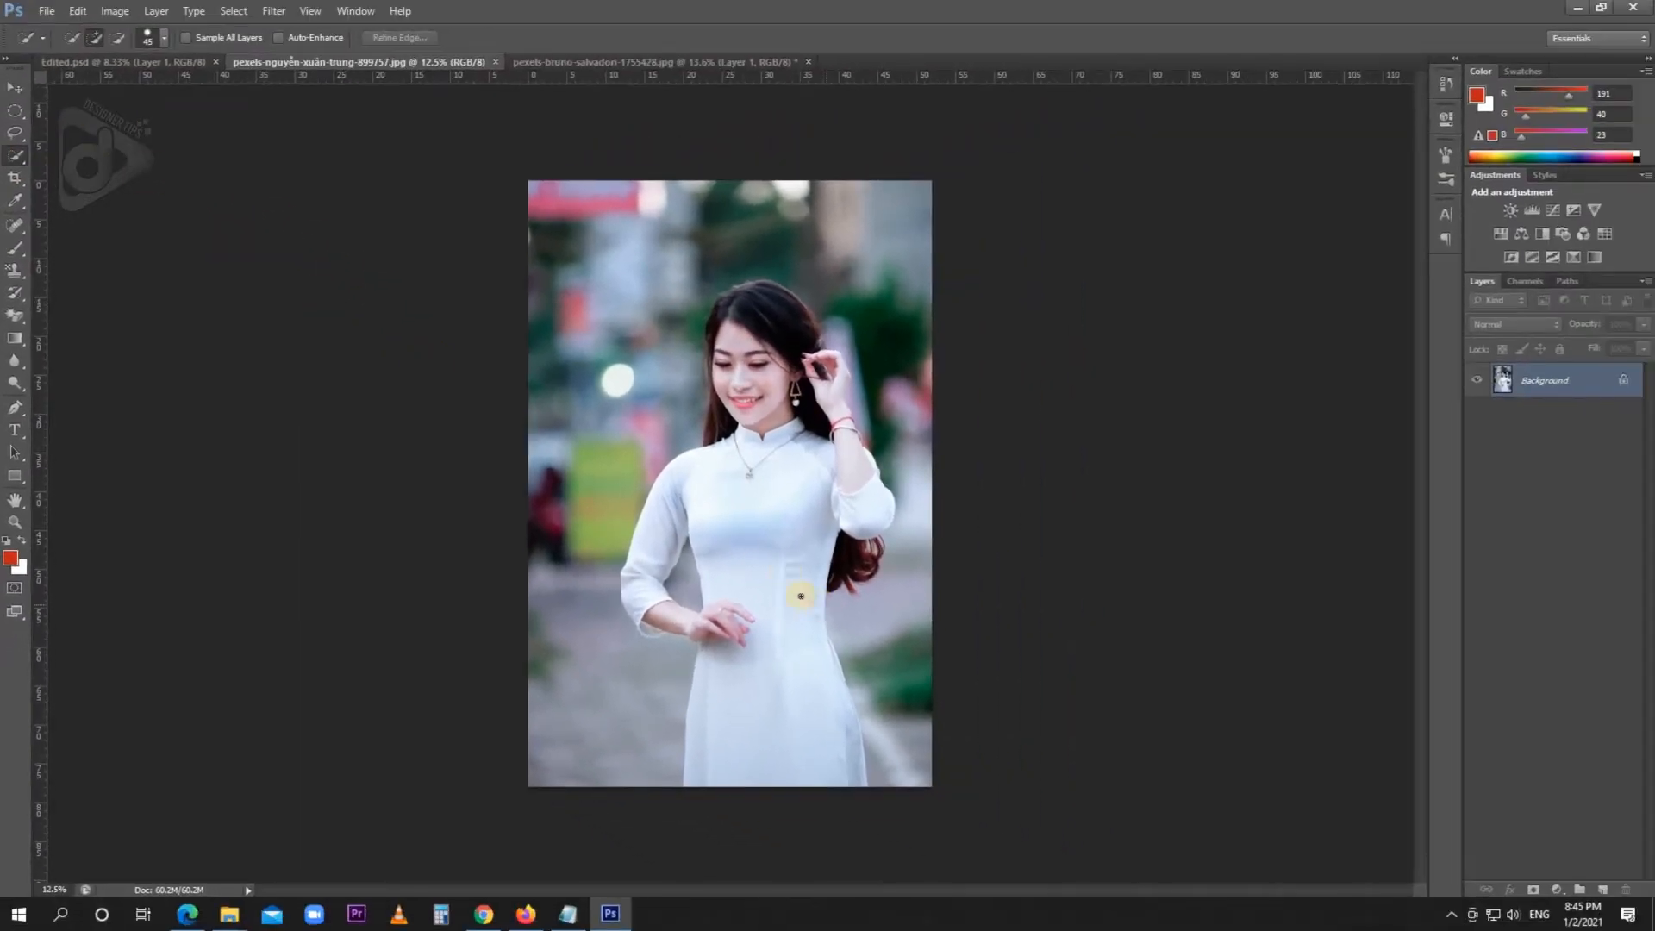
{"action": "key", "text": "]"}
{"action": "mouse_move", "coordinate": [757, 537]}
{"action": "left_mouse_down"}
{"action": "mouse_move", "coordinate": [783, 702]}
{"action": "mouse_move", "coordinate": [697, 563]}
{"action": "left_mouse_up"}
{"action": "key", "text": "["}
{"action": "key", "text": "["}
{"action": "key", "text": "["}
{"action": "key", "text": "["}
{"action": "left_click_drag", "start_coordinate": [680, 496], "coordinate": [654, 571]}
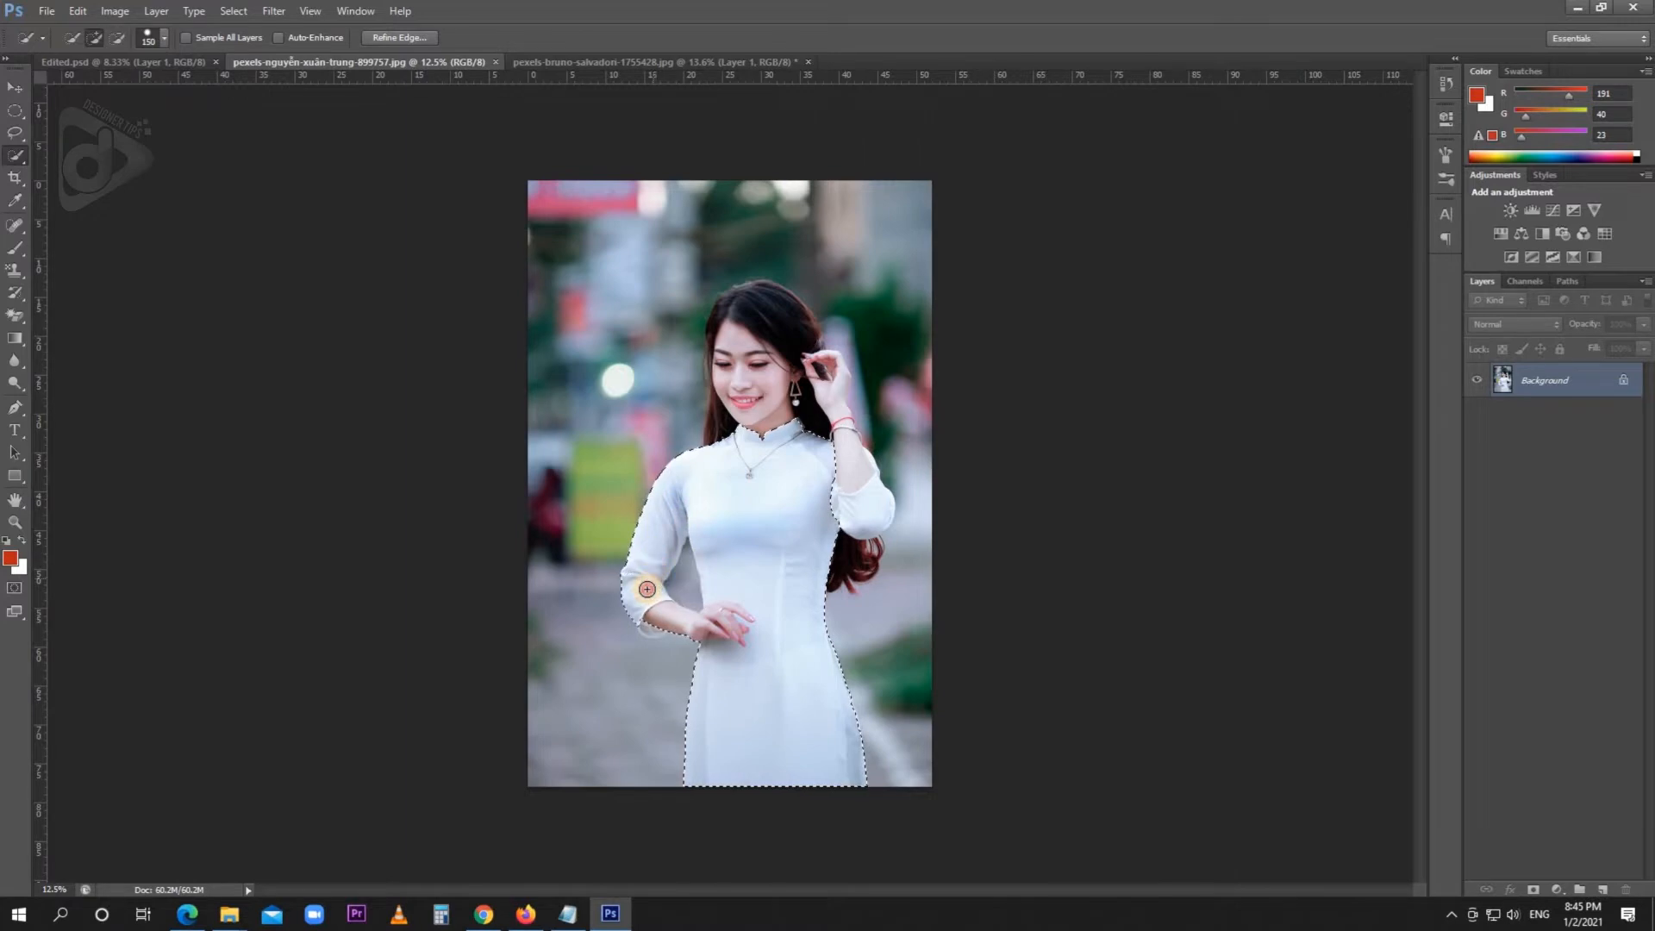
Subtract the bare forearm of the lowered arm from the dress selection using a smaller selection brush.
{"action": "key", "text": "ctrl+plus"}
{"action": "scroll", "coordinate": [676, 597], "scroll_direction": "down", "scroll_amount": 1}
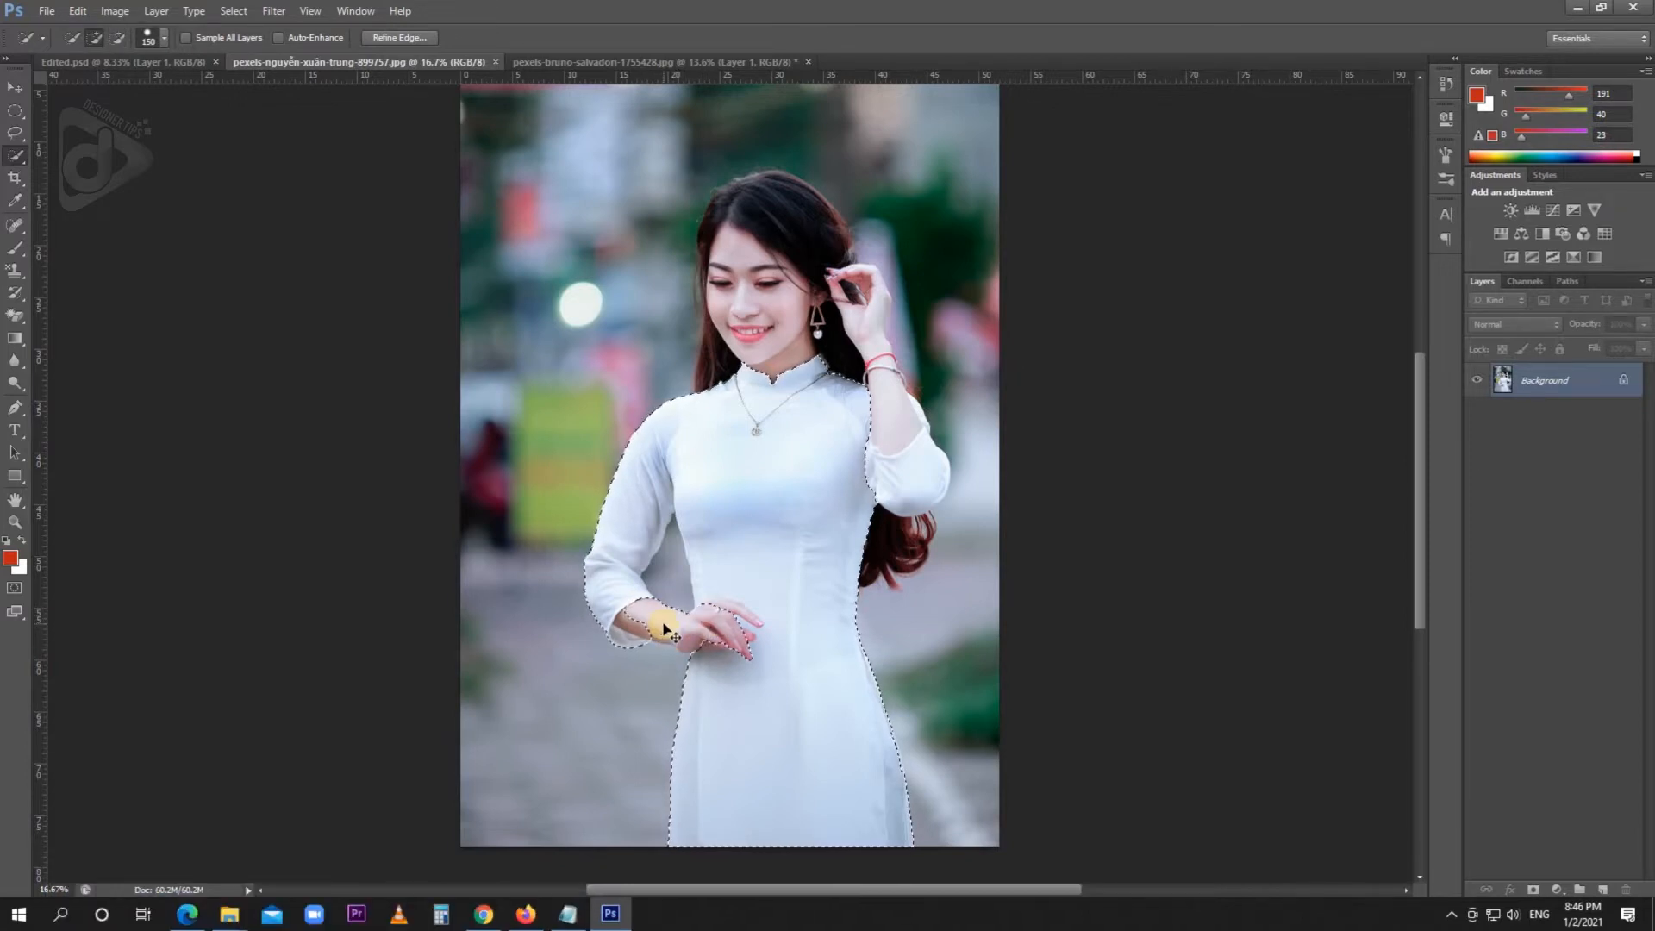
{"action": "scroll", "coordinate": [658, 621], "scroll_direction": "up", "scroll_amount": 3}
{"action": "left_click_drag", "start_coordinate": [664, 624], "coordinate": [735, 422]}
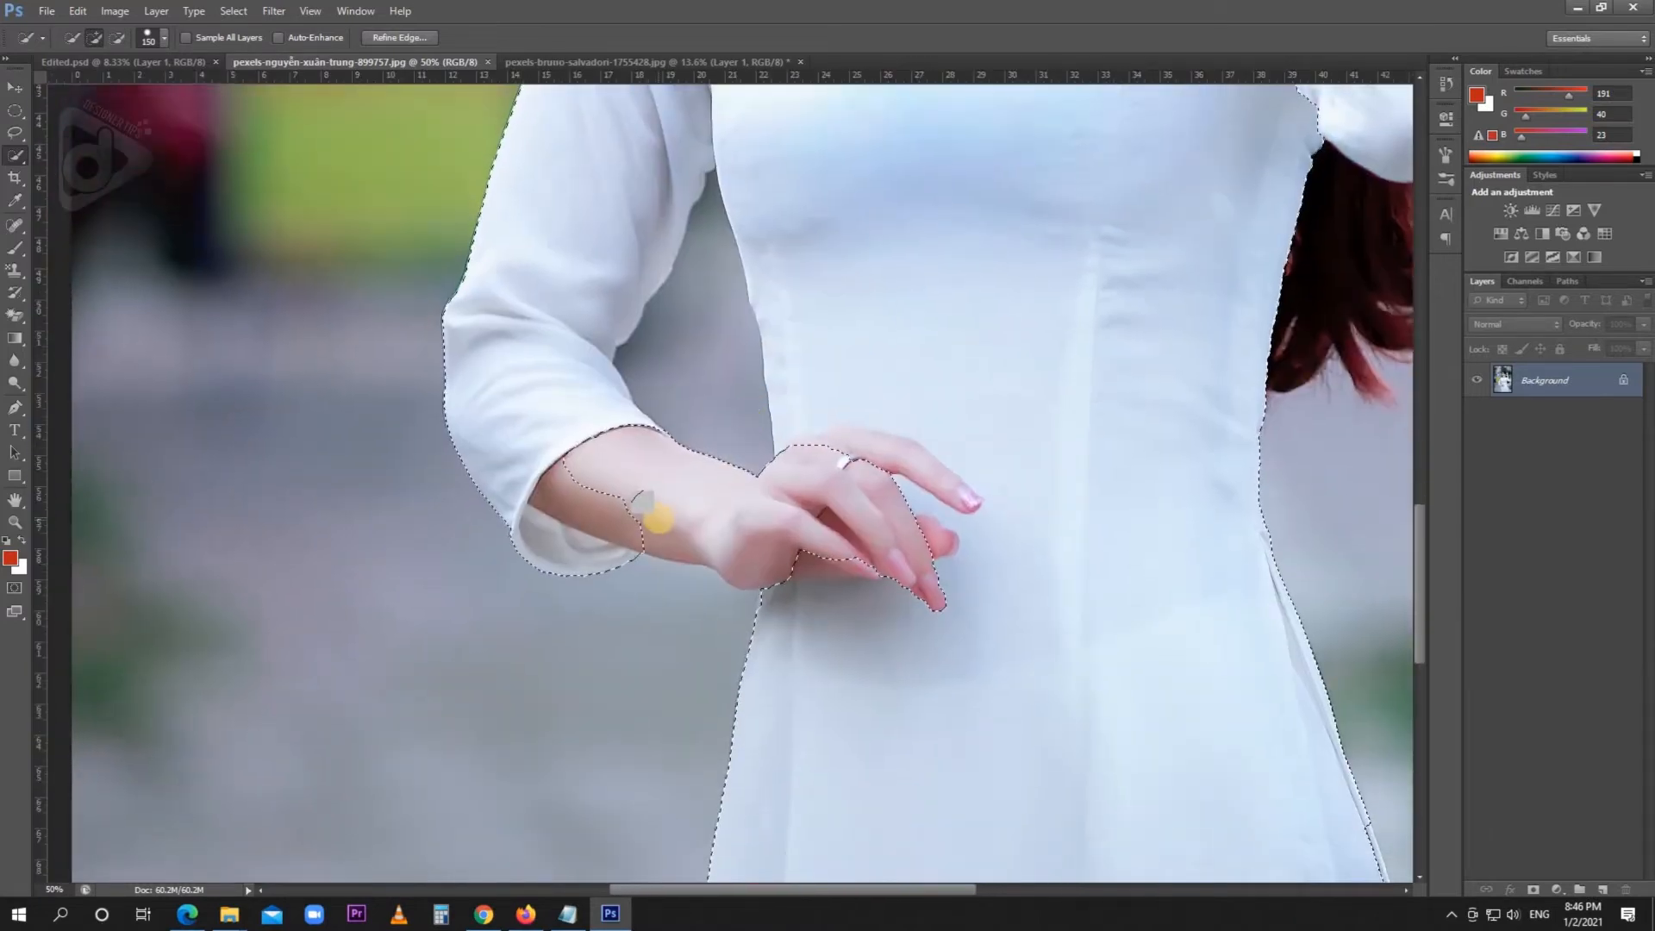
{"action": "key", "text": "bracketleft"}
{"action": "key", "text": "bracketleft"}
{"action": "key", "text": "bracketleft"}
{"action": "key", "text": "bracketleft"}
{"action": "key", "text": "bracketleft"}
{"action": "key", "text": "bracketleft"}
{"action": "key", "text": "bracketleft"}
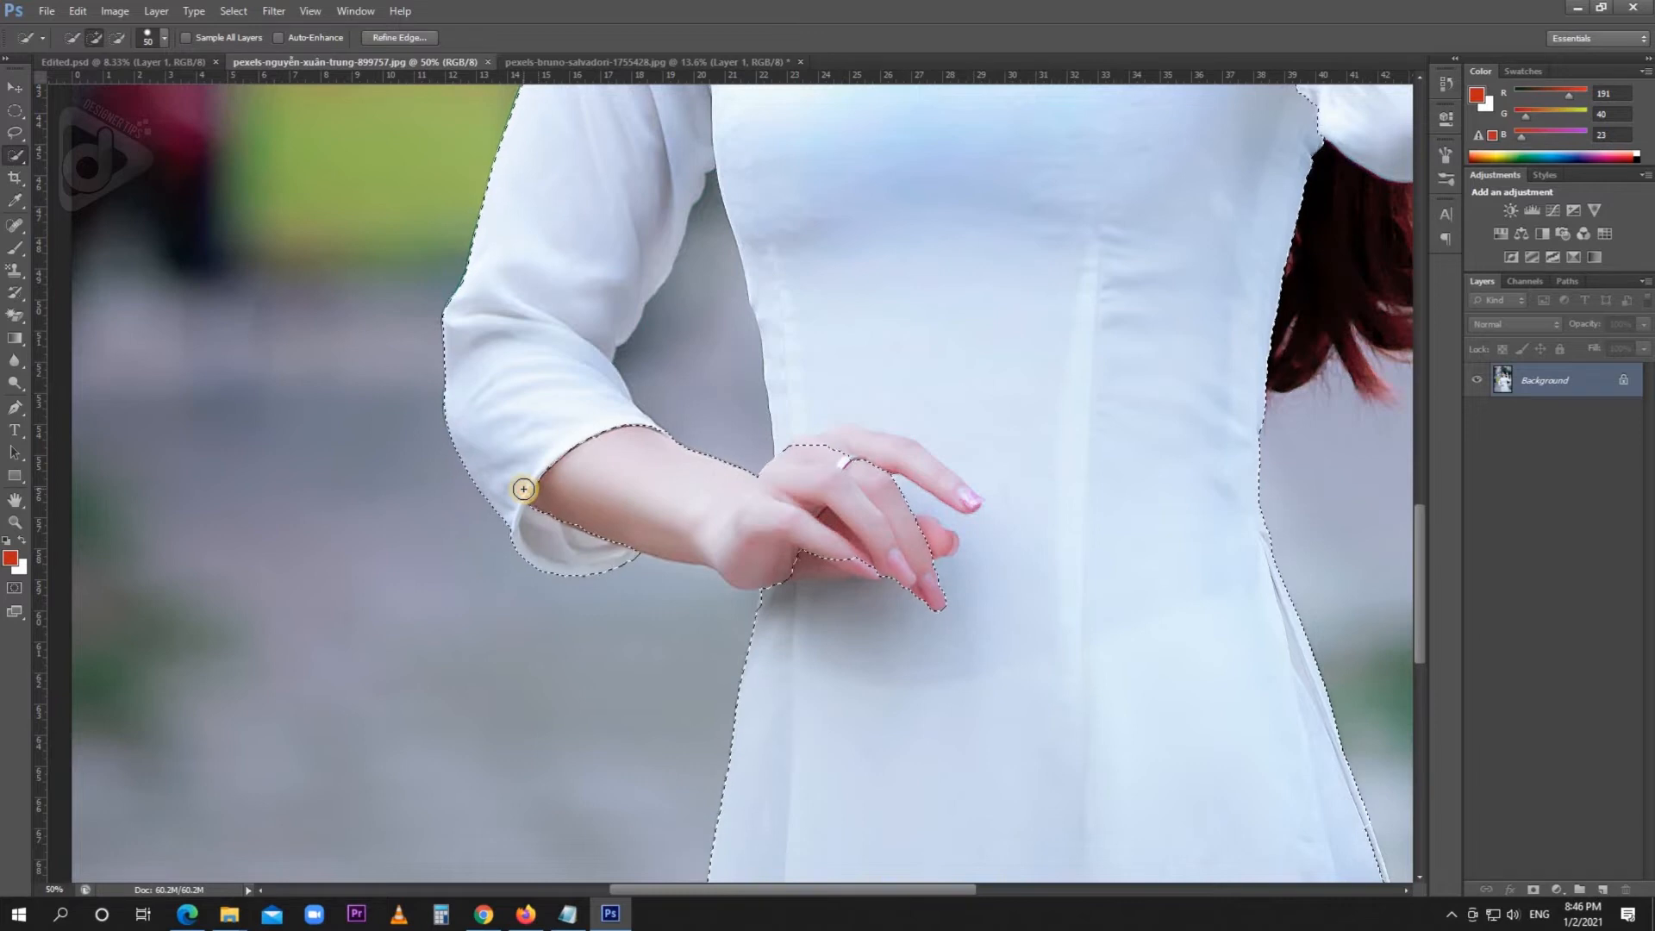
Refine the selection around the lowered hand so that the knuckles and fingertips are excluded from the dress.
{"action": "left_click_drag", "start_coordinate": [799, 559], "coordinate": [924, 551]}
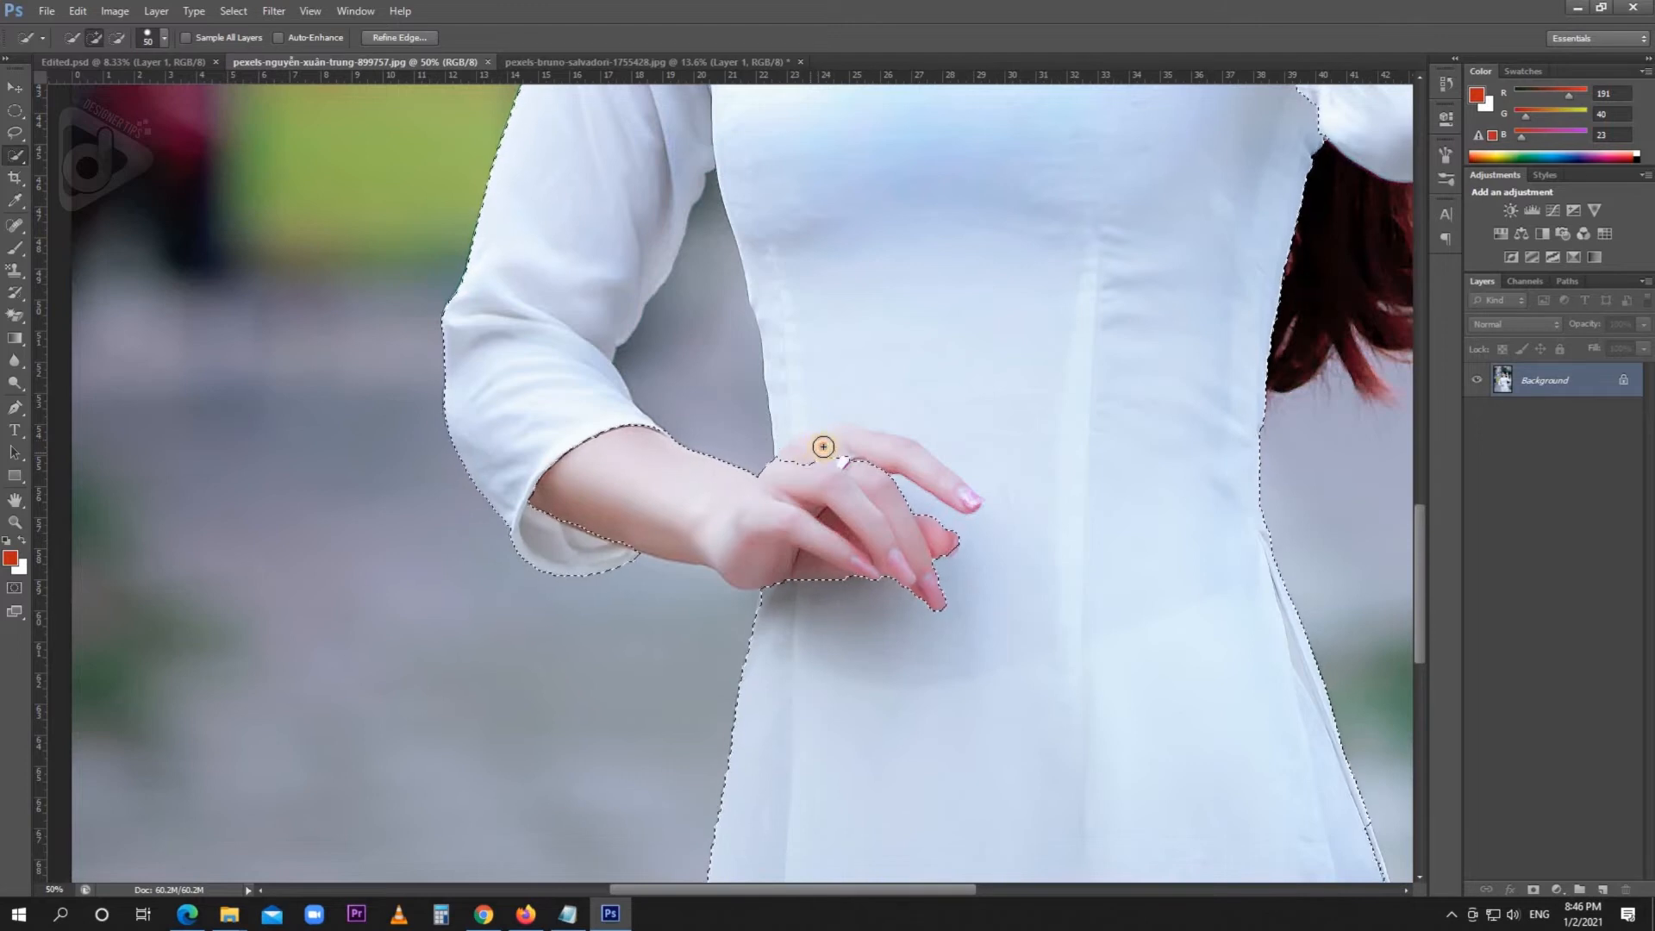
{"action": "left_click_drag", "start_coordinate": [800, 455], "coordinate": [819, 445]}
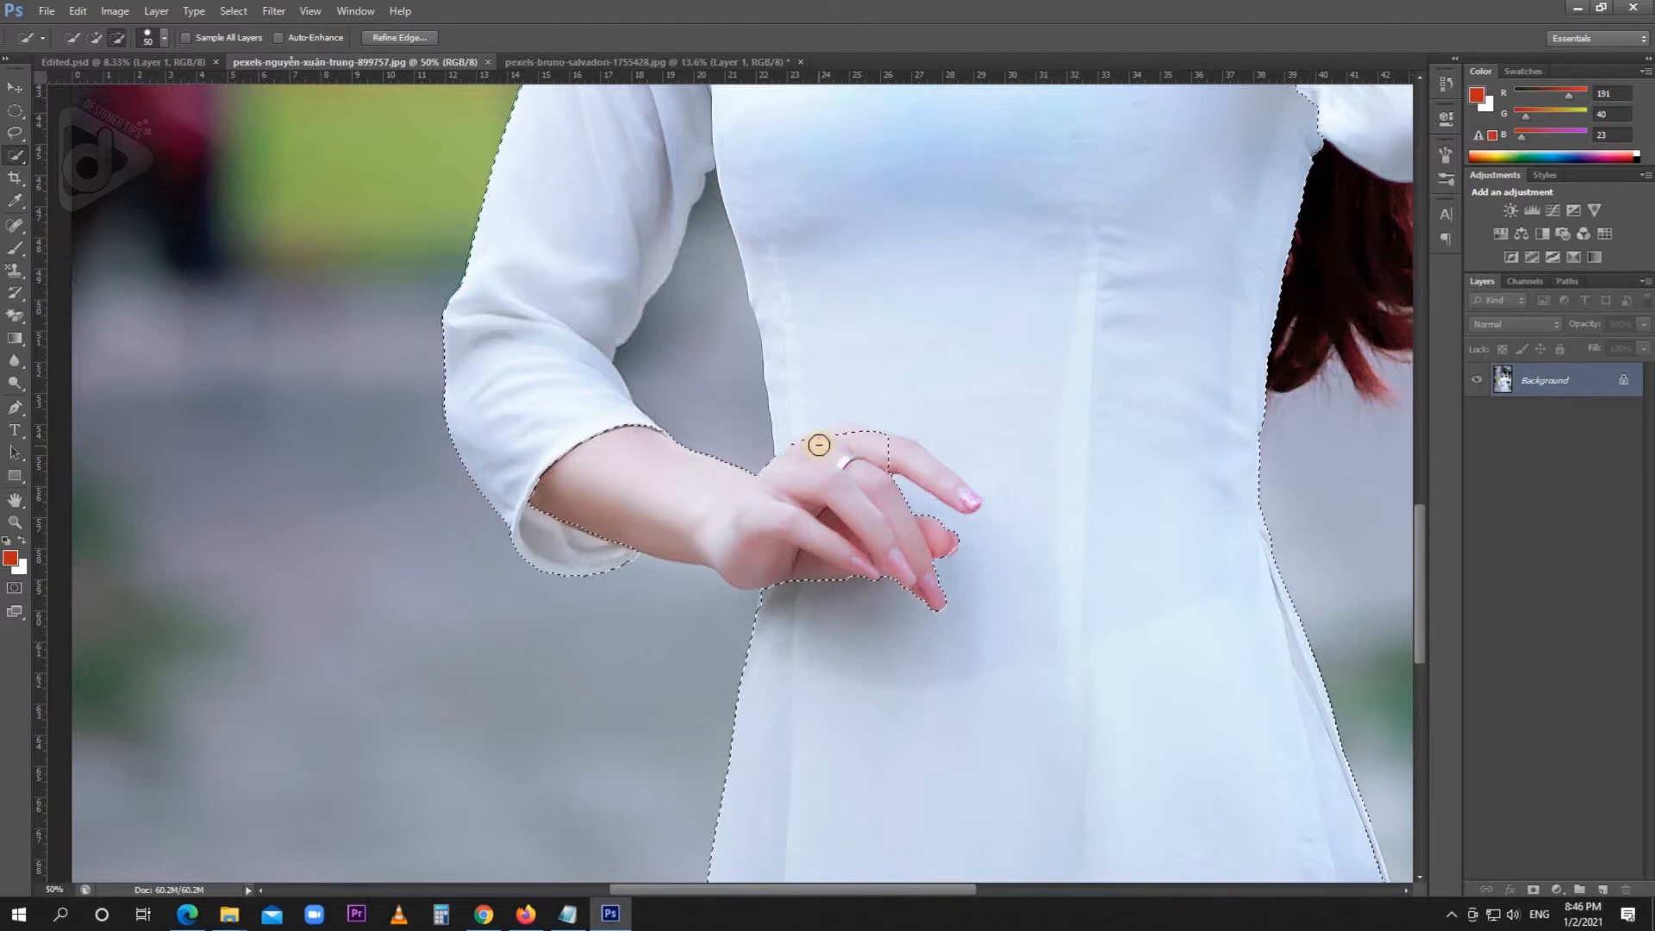
{"action": "left_click_drag", "start_coordinate": [968, 504], "coordinate": [968, 499]}
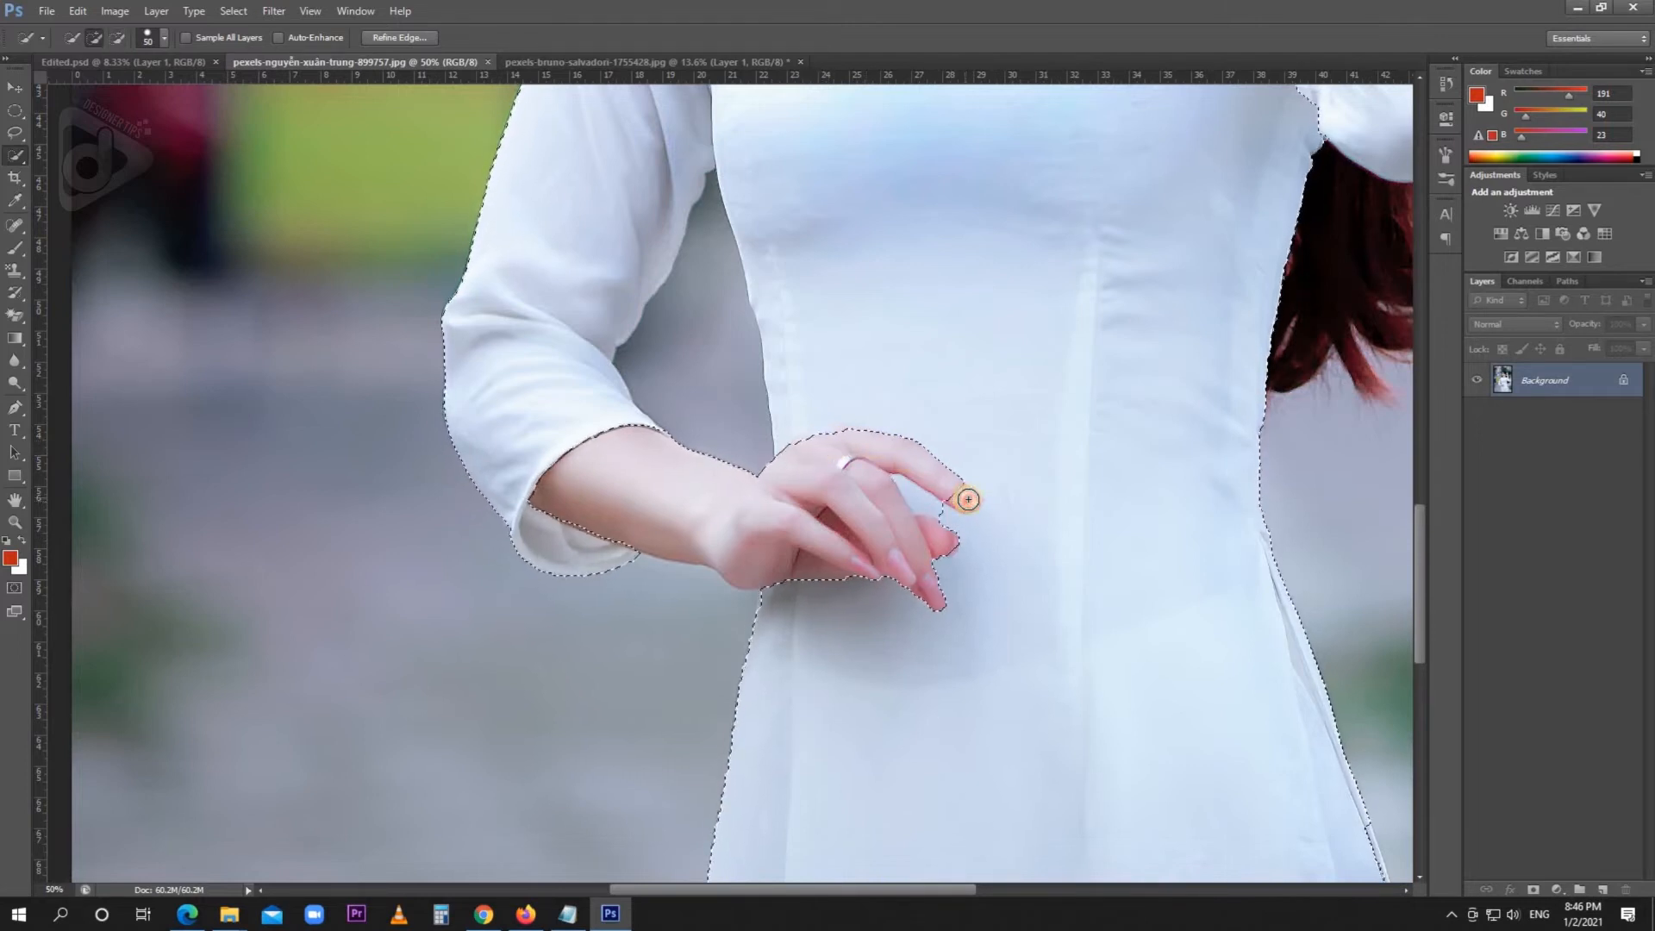
{"action": "left_click", "coordinate": [970, 504], "text": "alt"}
{"action": "left_click_drag", "start_coordinate": [949, 512], "coordinate": [918, 499]}
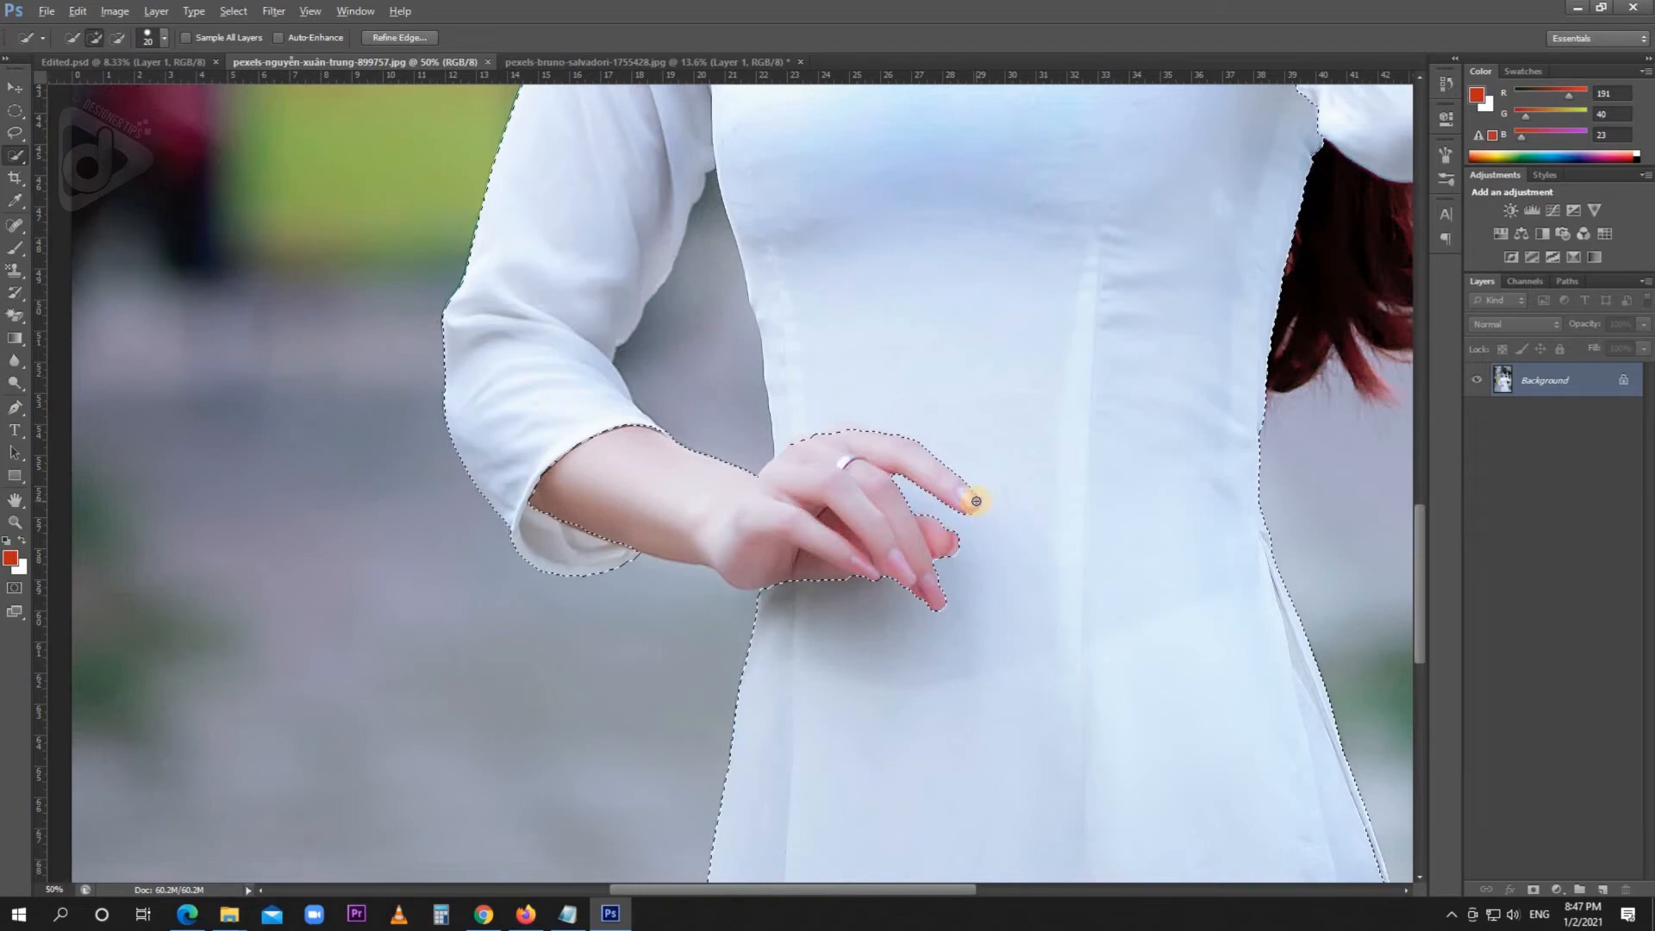
Add the raised arm's sleeve to the selection and clean up its edges around the bare forearm and bracelet.
{"action": "scroll", "coordinate": [956, 524], "scroll_direction": "right", "scroll_amount": 5}
{"action": "scroll", "coordinate": [979, 584], "scroll_direction": "up", "scroll_amount": 10}
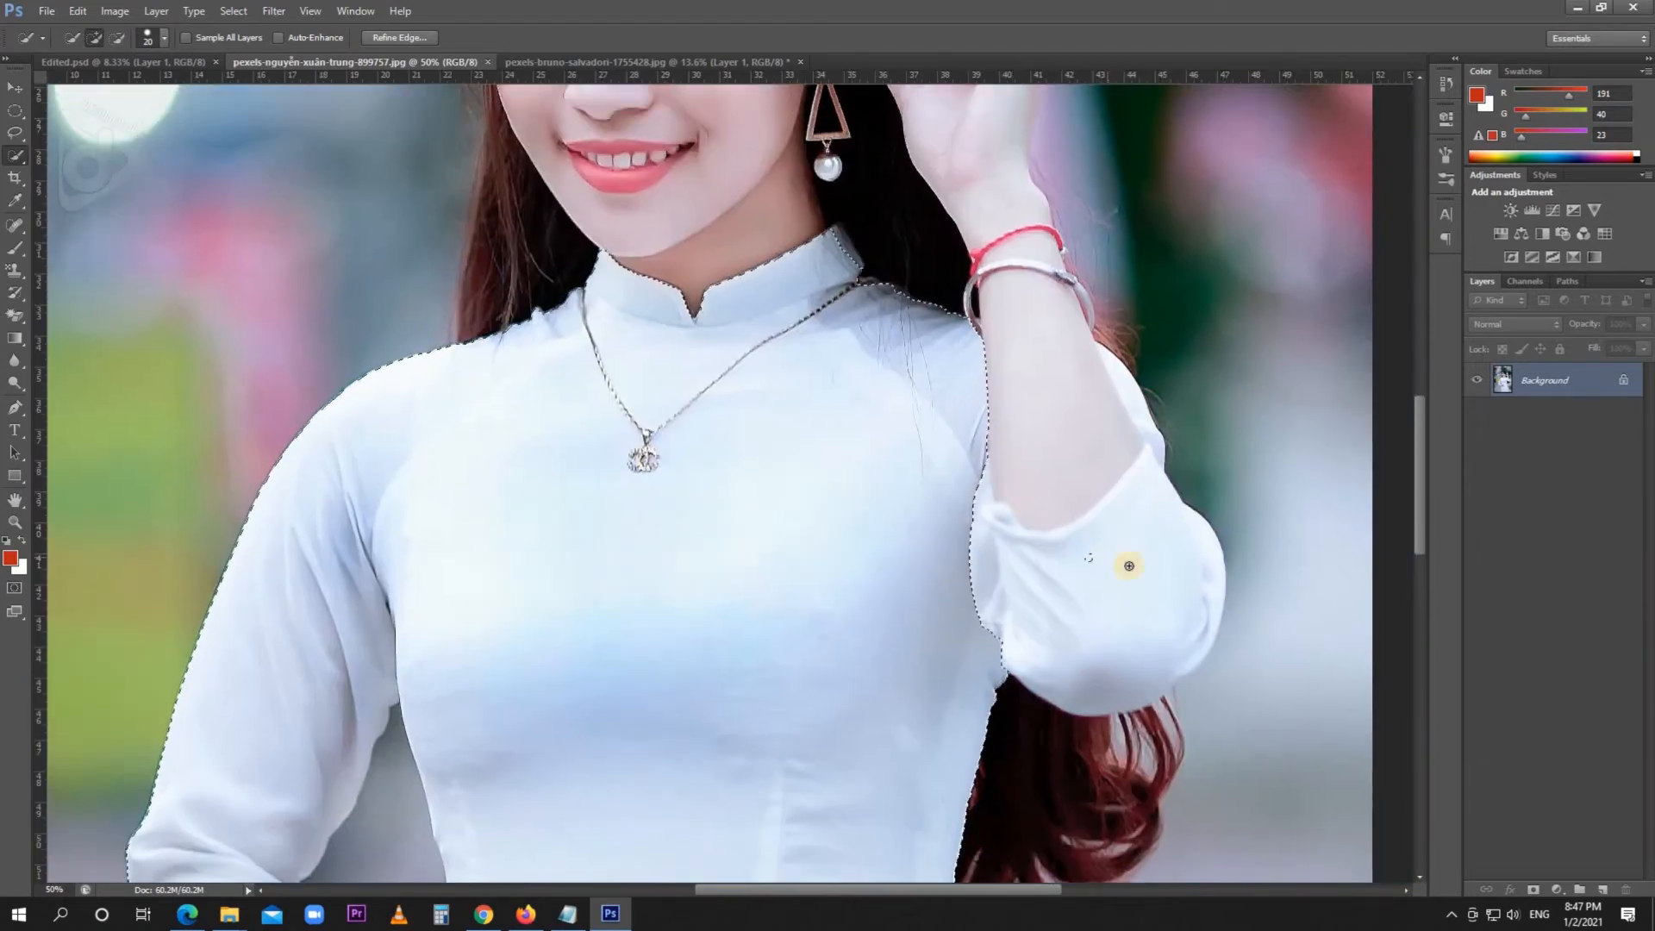
{"action": "left_click_drag", "start_coordinate": [1052, 471], "coordinate": [1024, 348]}
{"action": "left_click_drag", "start_coordinate": [1153, 457], "coordinate": [1099, 345]}
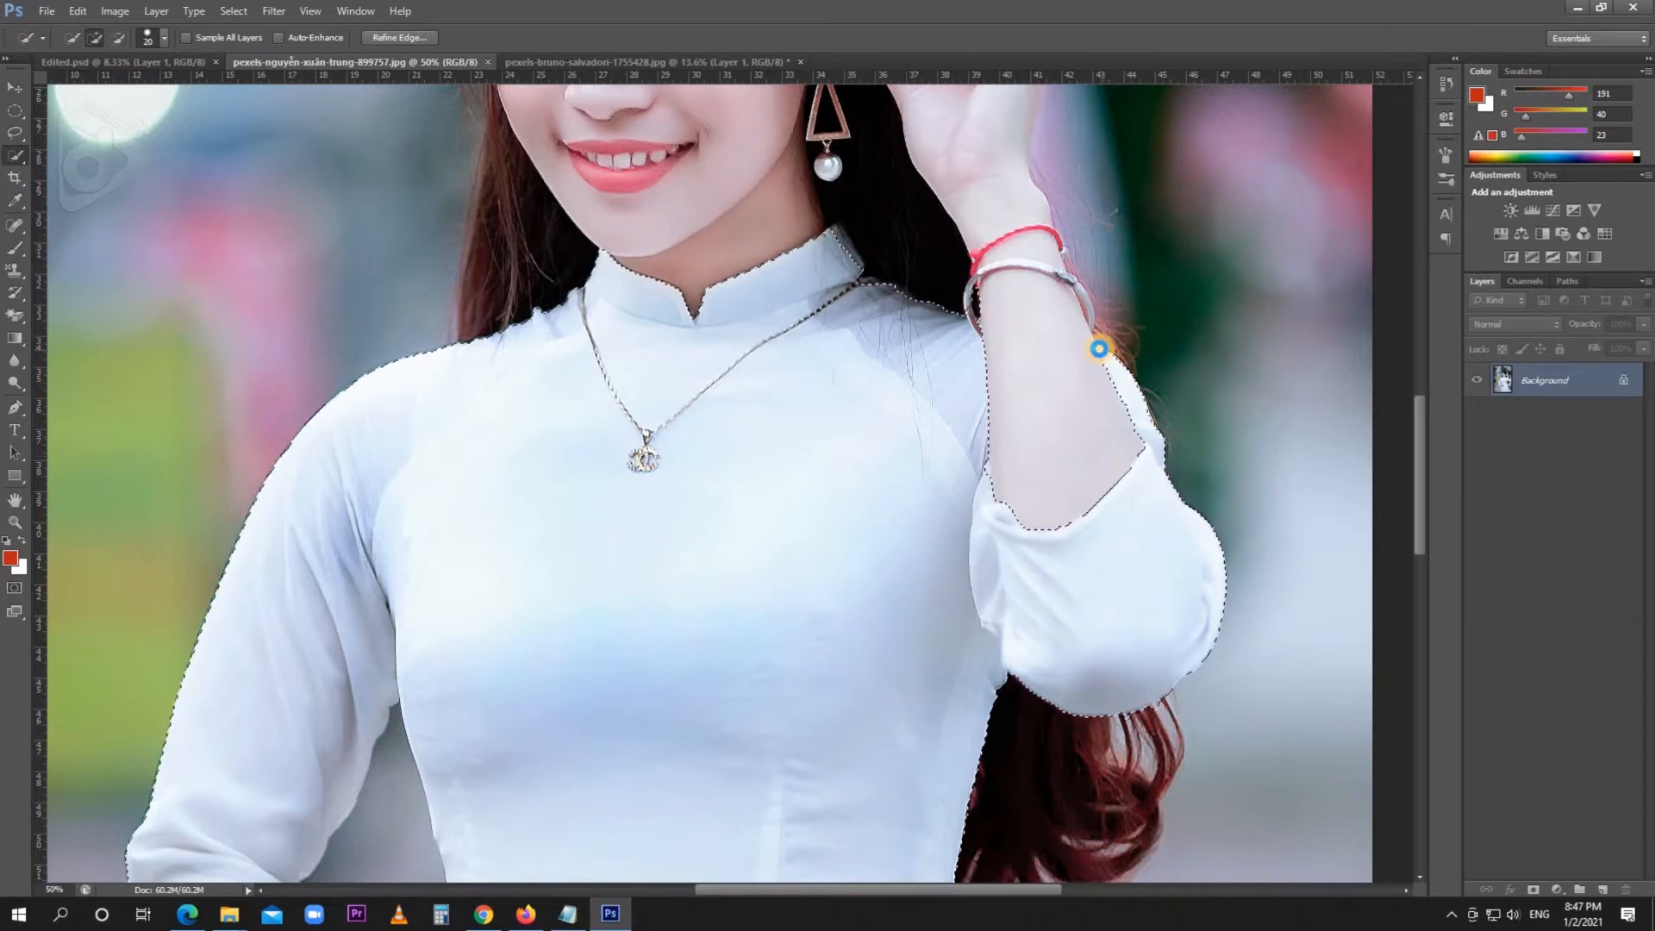
{"action": "left_click", "coordinate": [1094, 351]}
{"action": "left_click", "coordinate": [982, 474]}
{"action": "left_click", "coordinate": [979, 301], "text": "alt"}
{"action": "key", "text": "bracketleft"}
{"action": "key", "text": "bracketleft"}
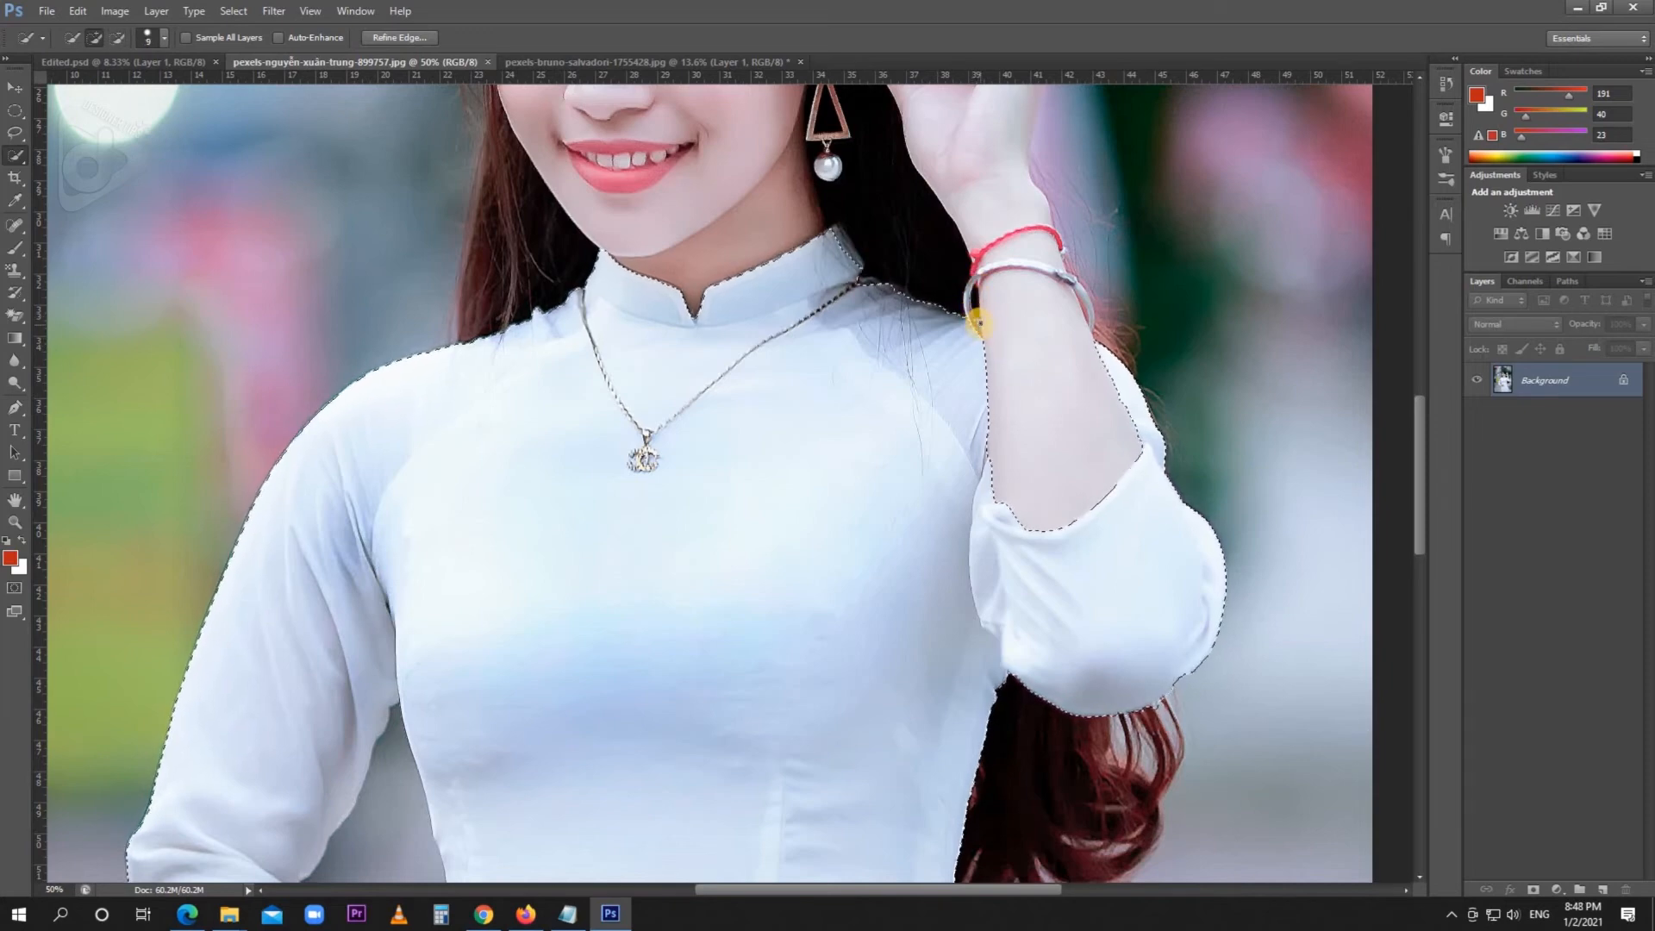
{"action": "left_click", "coordinate": [528, 311]}
Subtract the background gap between the lowered arm and the waist from the dress selection, refining its edges with a small brush.
{"action": "scroll", "coordinate": [744, 475], "scroll_direction": "down", "scroll_amount": 2}
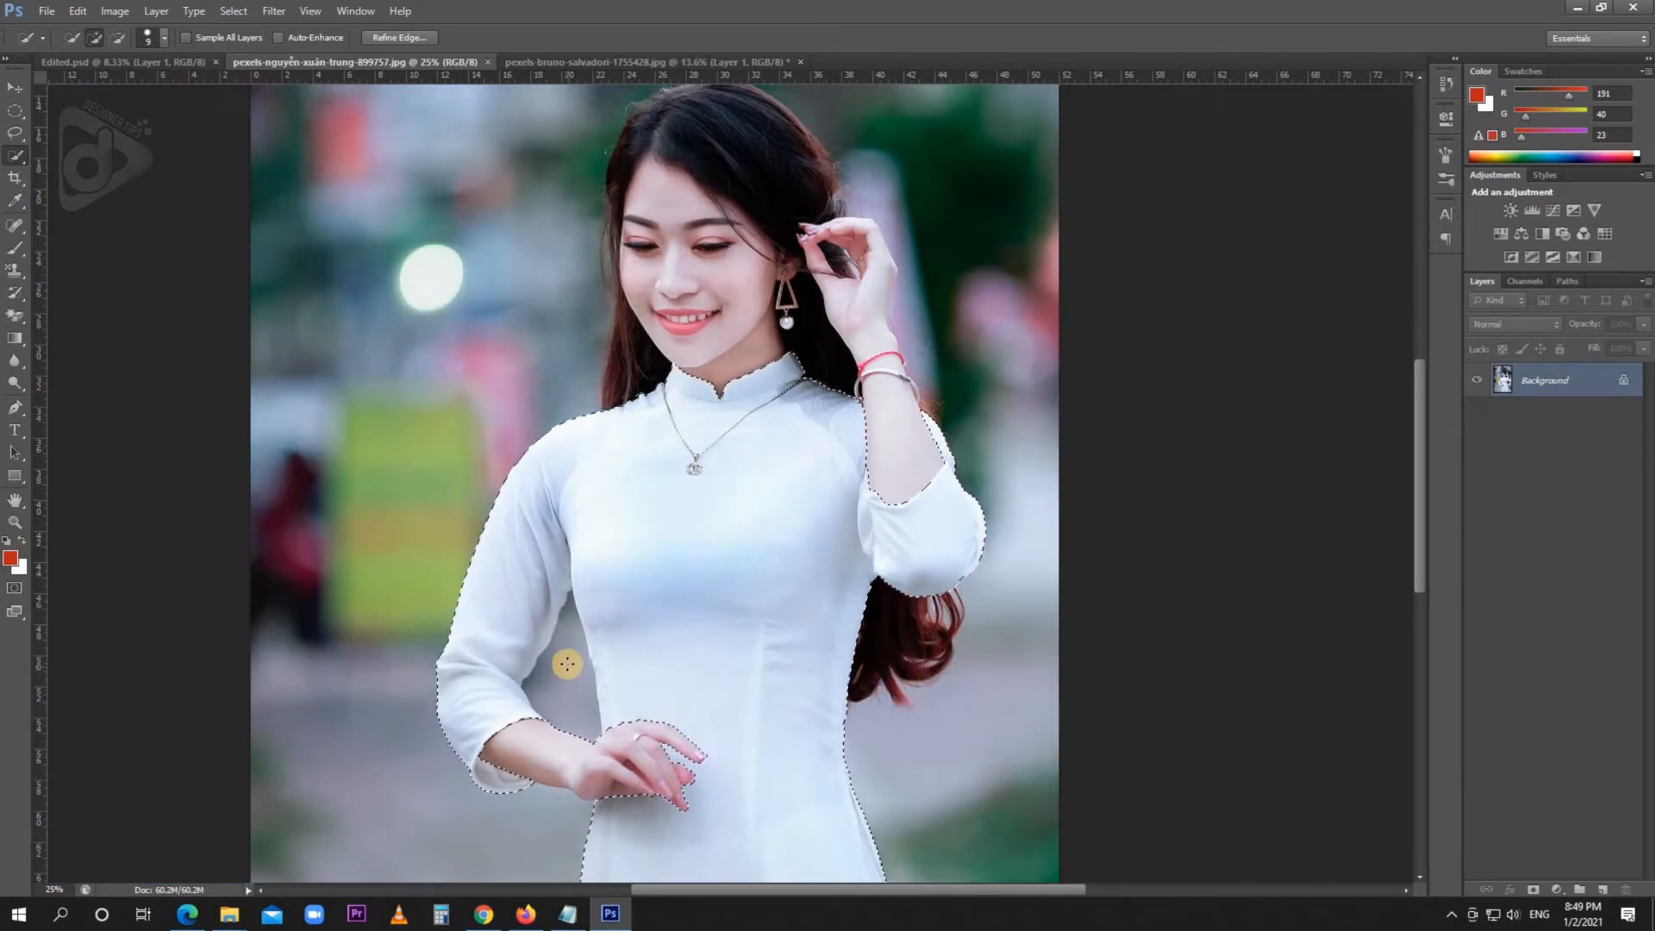
{"action": "key", "text": "bracketright"}
{"action": "key", "text": "bracketright"}
{"action": "key", "text": "bracketright"}
{"action": "key", "text": "bracketright"}
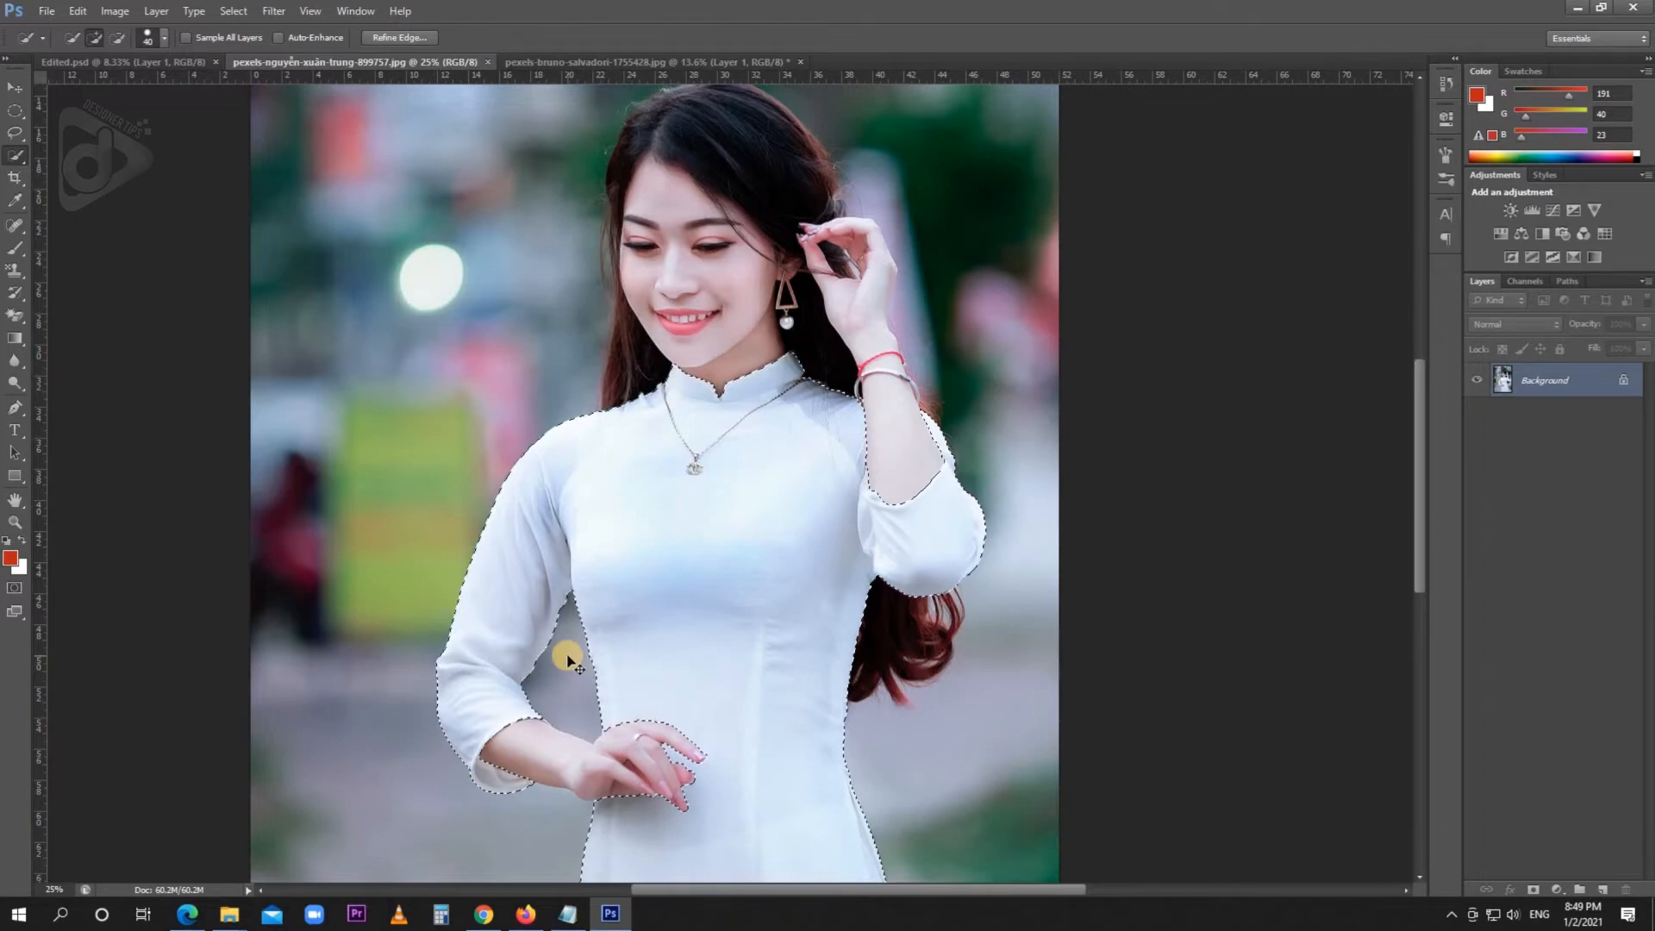
{"action": "scroll", "coordinate": [567, 655], "scroll_direction": "up", "scroll_amount": 1}
{"action": "key", "text": "ctrl+plus"}
{"action": "mouse_move", "coordinate": [552, 733]}
{"action": "left_mouse_down"}
{"action": "mouse_move", "coordinate": [640, 574]}
{"action": "mouse_move", "coordinate": [557, 595]}
{"action": "left_mouse_up"}
{"action": "key", "text": "bracketleft"}
{"action": "key", "text": "bracketleft"}
{"action": "key", "text": "bracketleft"}
{"action": "key", "text": "bracketleft"}
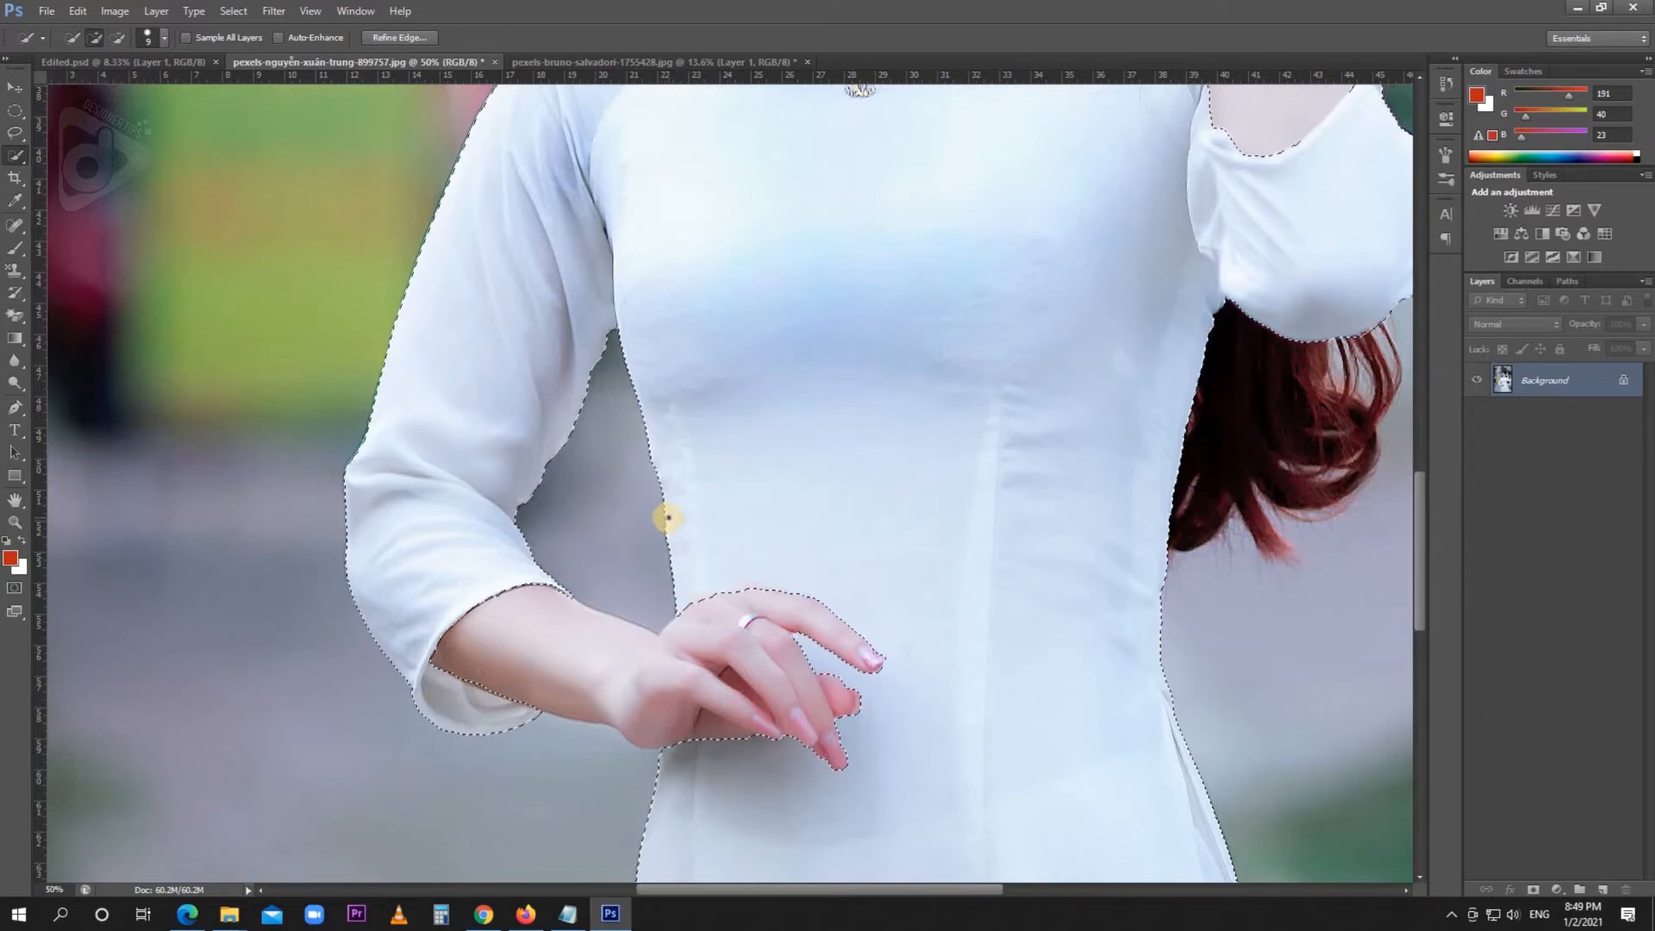
{"action": "key", "text": "bracketright"}
{"action": "key", "text": "bracketright"}
{"action": "key", "text": "bracketright"}
Add a Solid Color fill layer over the selected dress in light yellow, ecf95d.
{"action": "key", "text": "ctrl+minus"}
{"action": "key", "text": "ctrl+minus"}
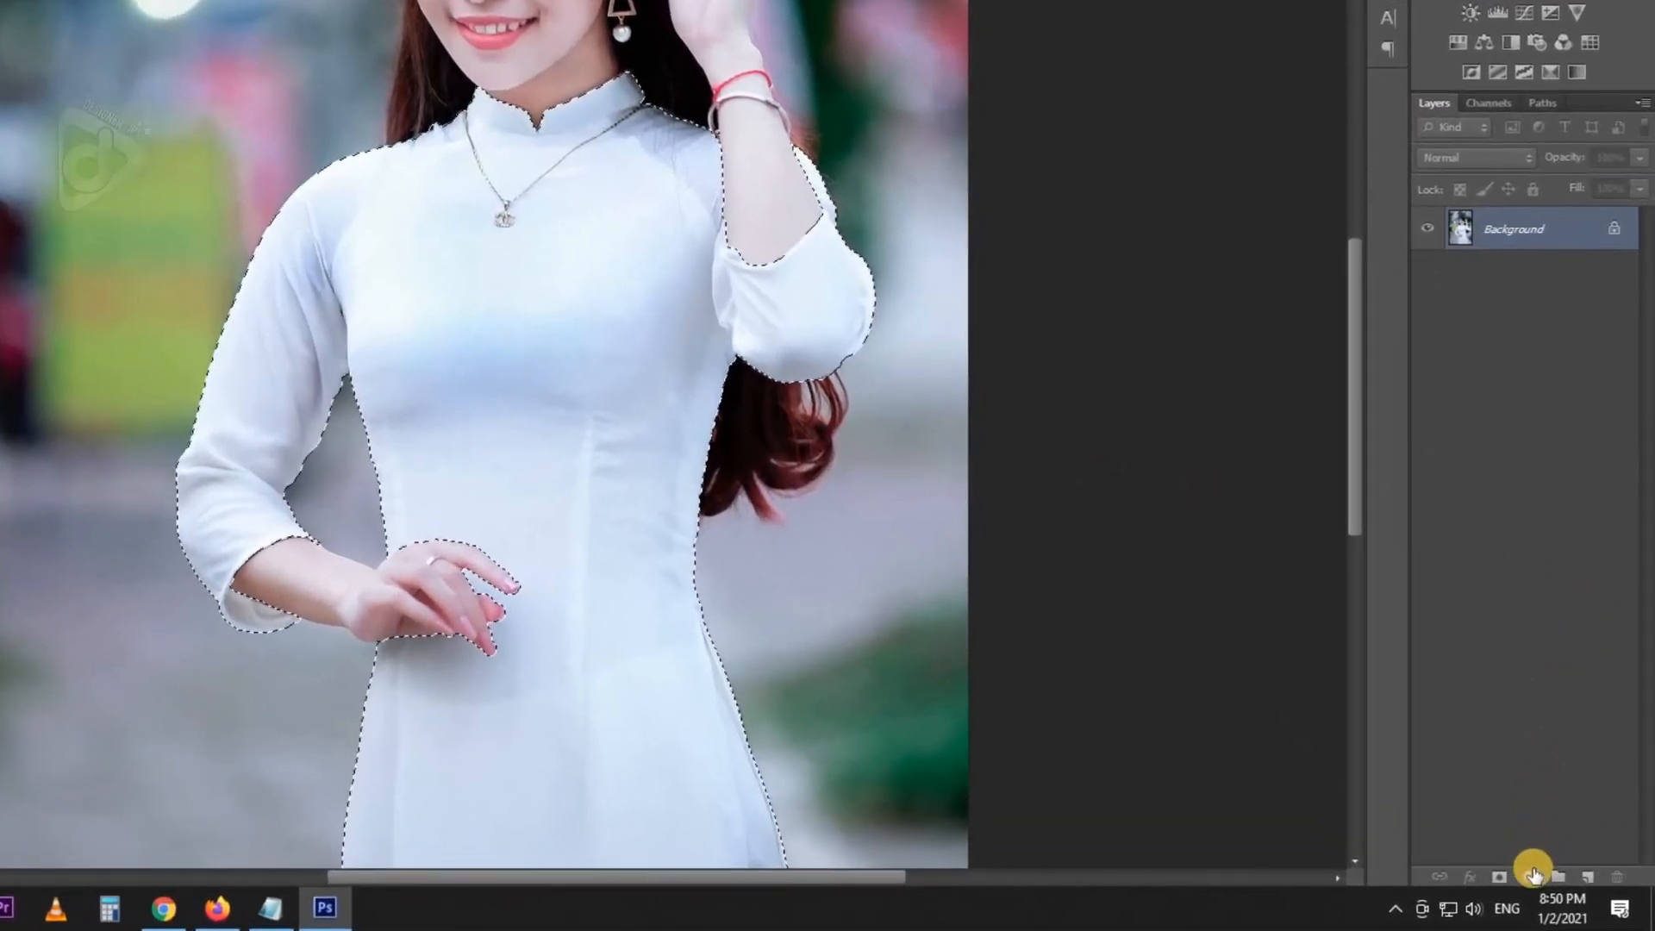
{"action": "left_click", "coordinate": [1531, 874]}
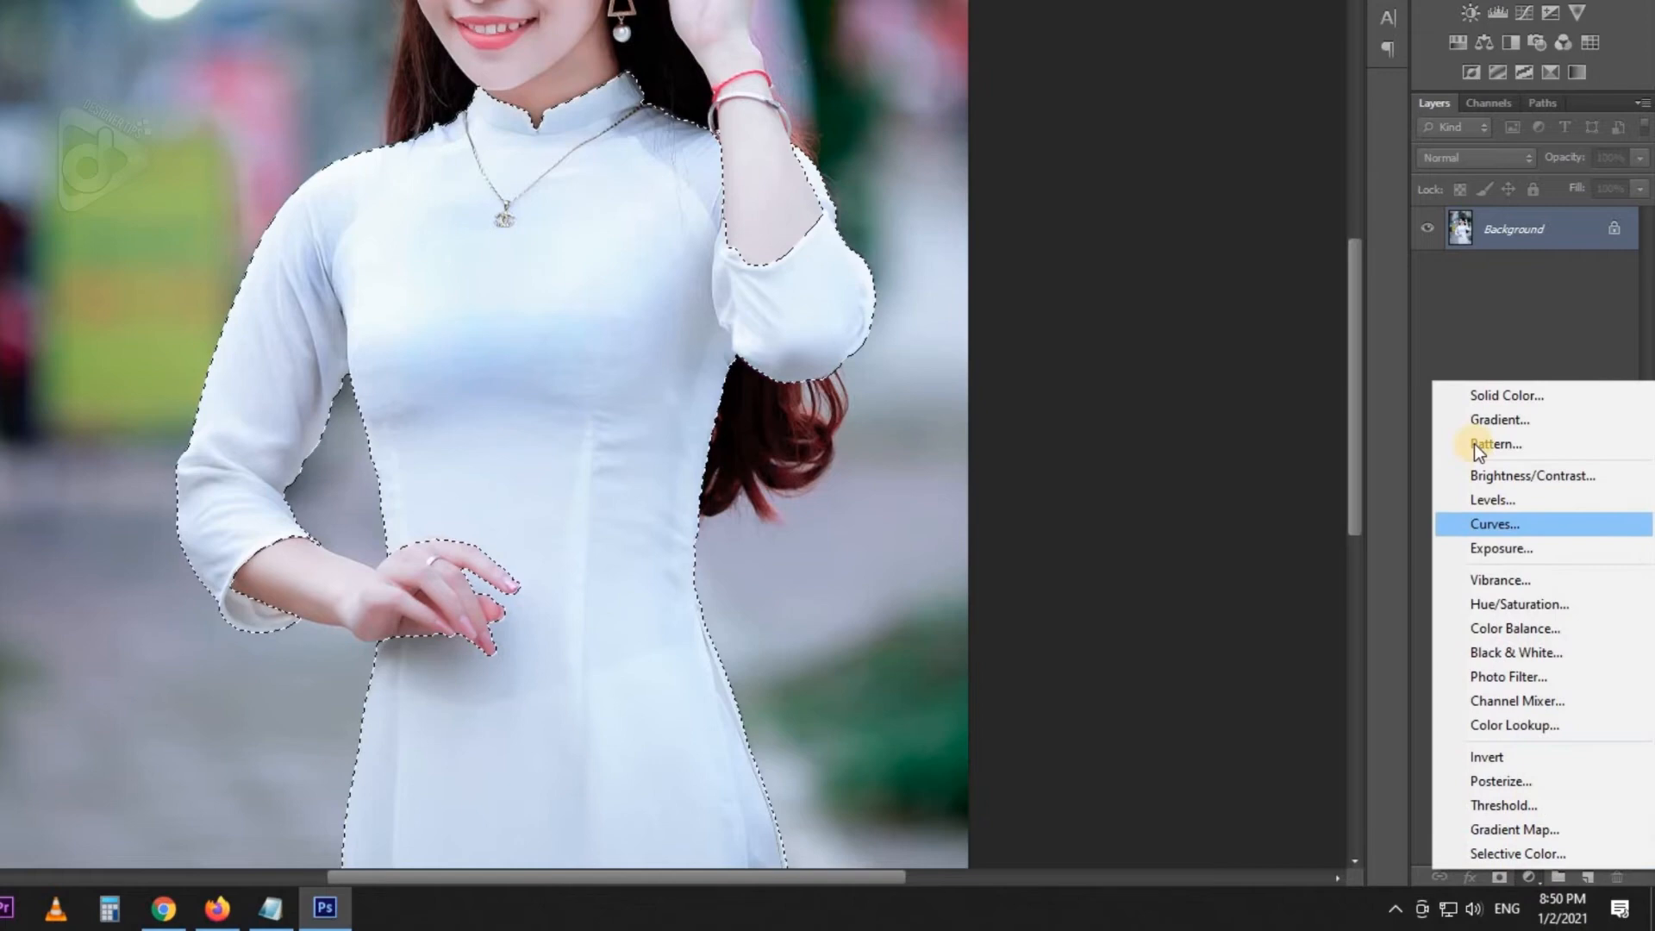
{"action": "left_click", "coordinate": [1477, 399]}
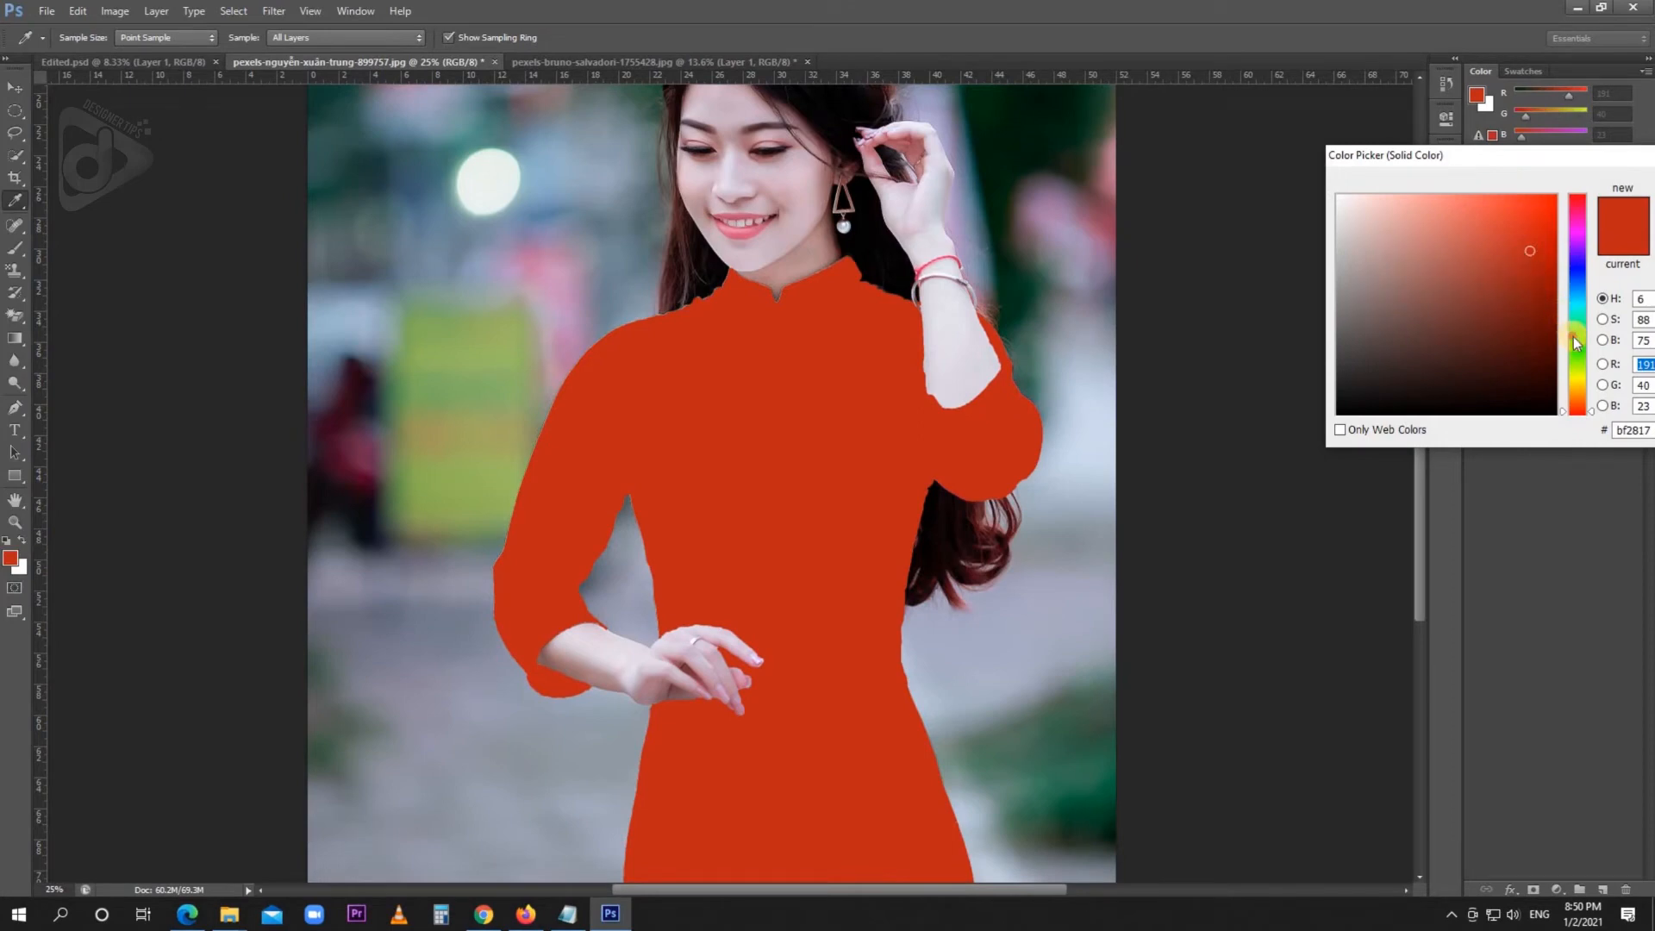
{"action": "left_click_drag", "start_coordinate": [1572, 331], "coordinate": [1572, 374]}
{"action": "mouse_move", "coordinate": [1557, 308]}
{"action": "left_mouse_down"}
{"action": "mouse_move", "coordinate": [1471, 189]}
{"action": "mouse_move", "coordinate": [1477, 204]}
{"action": "mouse_move", "coordinate": [1304, 198]}
{"action": "left_mouse_up"}
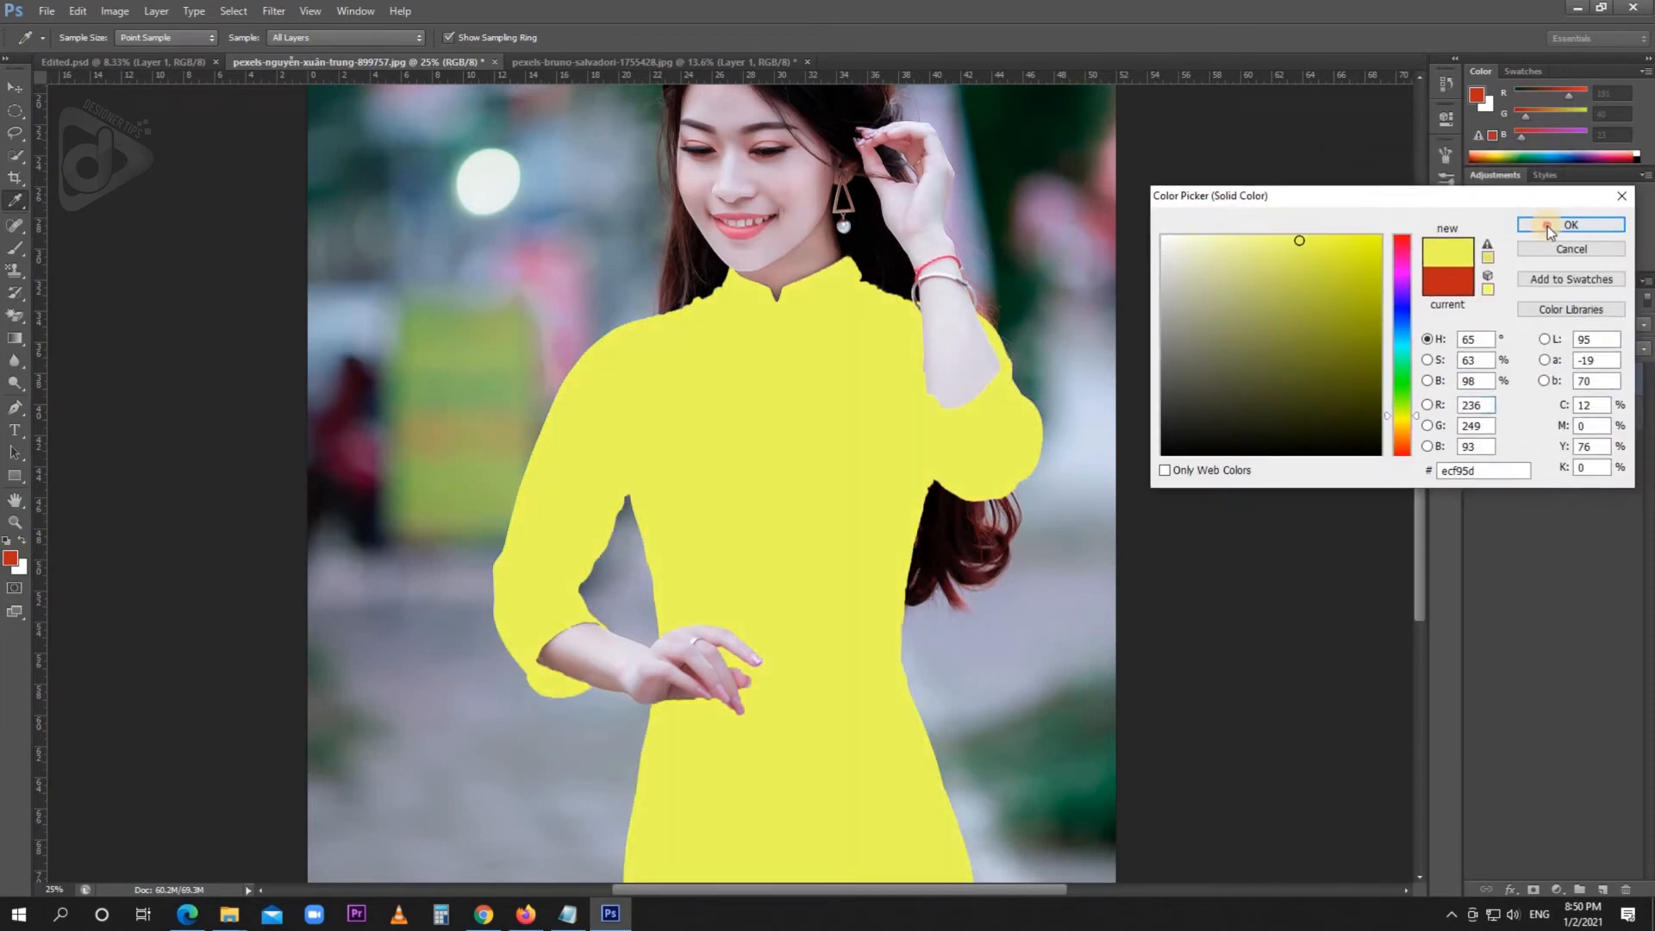
{"action": "left_click", "coordinate": [1548, 225]}
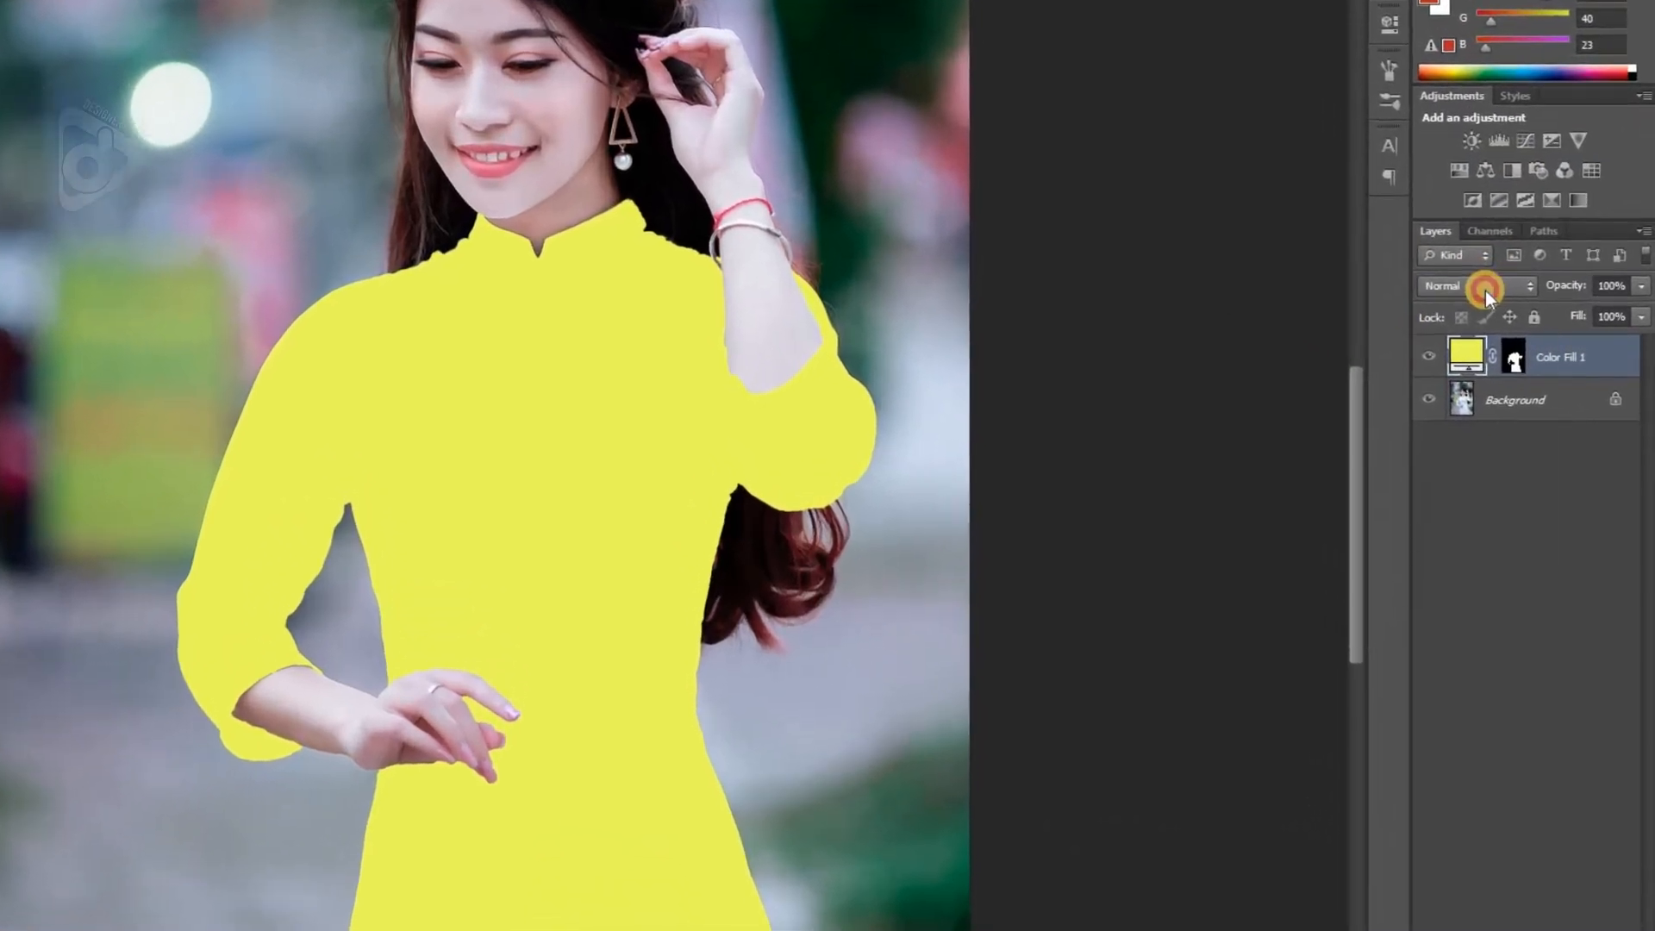
Set the yellow fill layer's blend mode to Multiply.
{"action": "left_click", "coordinate": [1507, 310]}
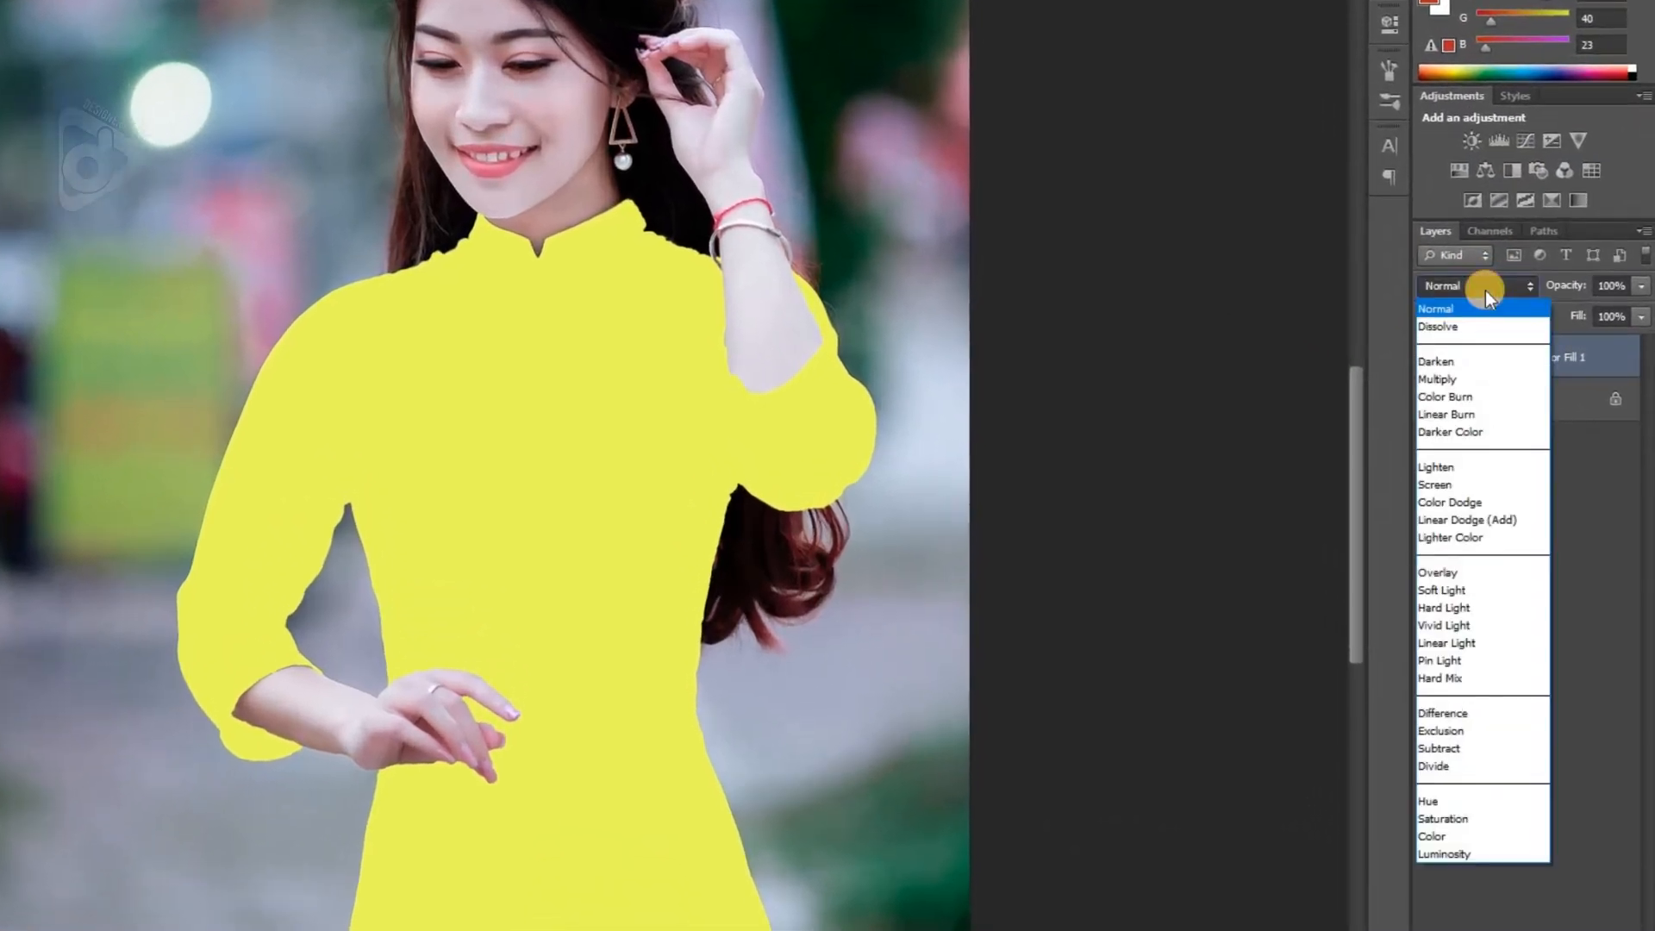
{"action": "left_click", "coordinate": [1462, 378]}
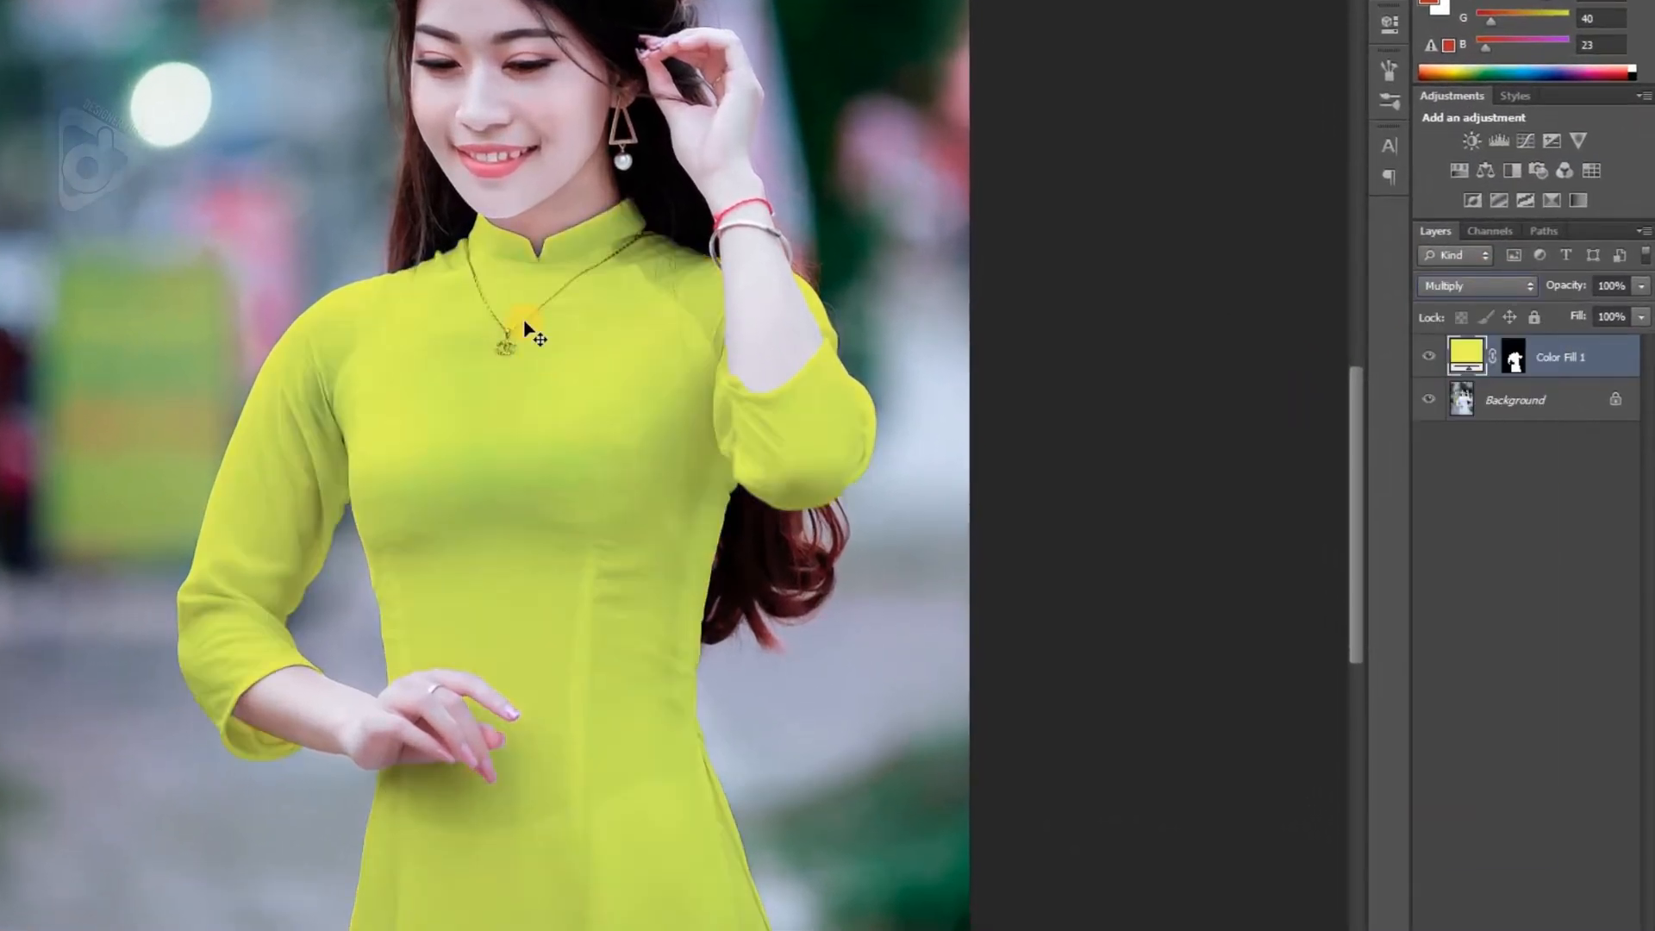
{"action": "key", "text": "ctrl+0"}
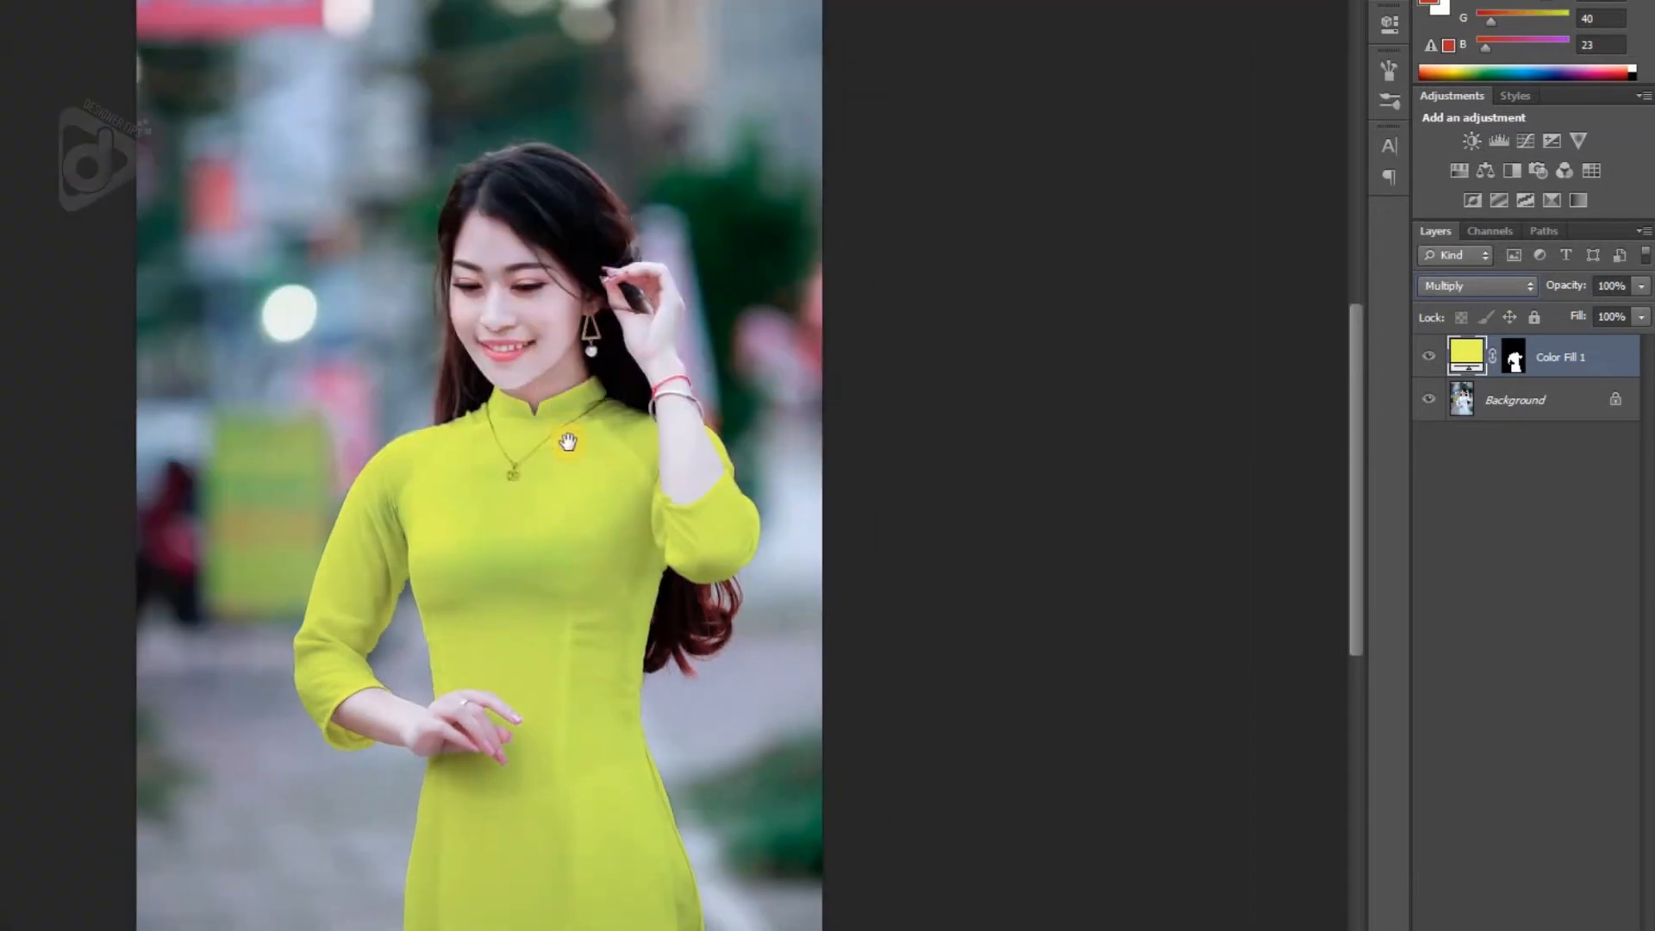
{"action": "left_click_drag", "start_coordinate": [567, 442], "coordinate": [577, 400]}
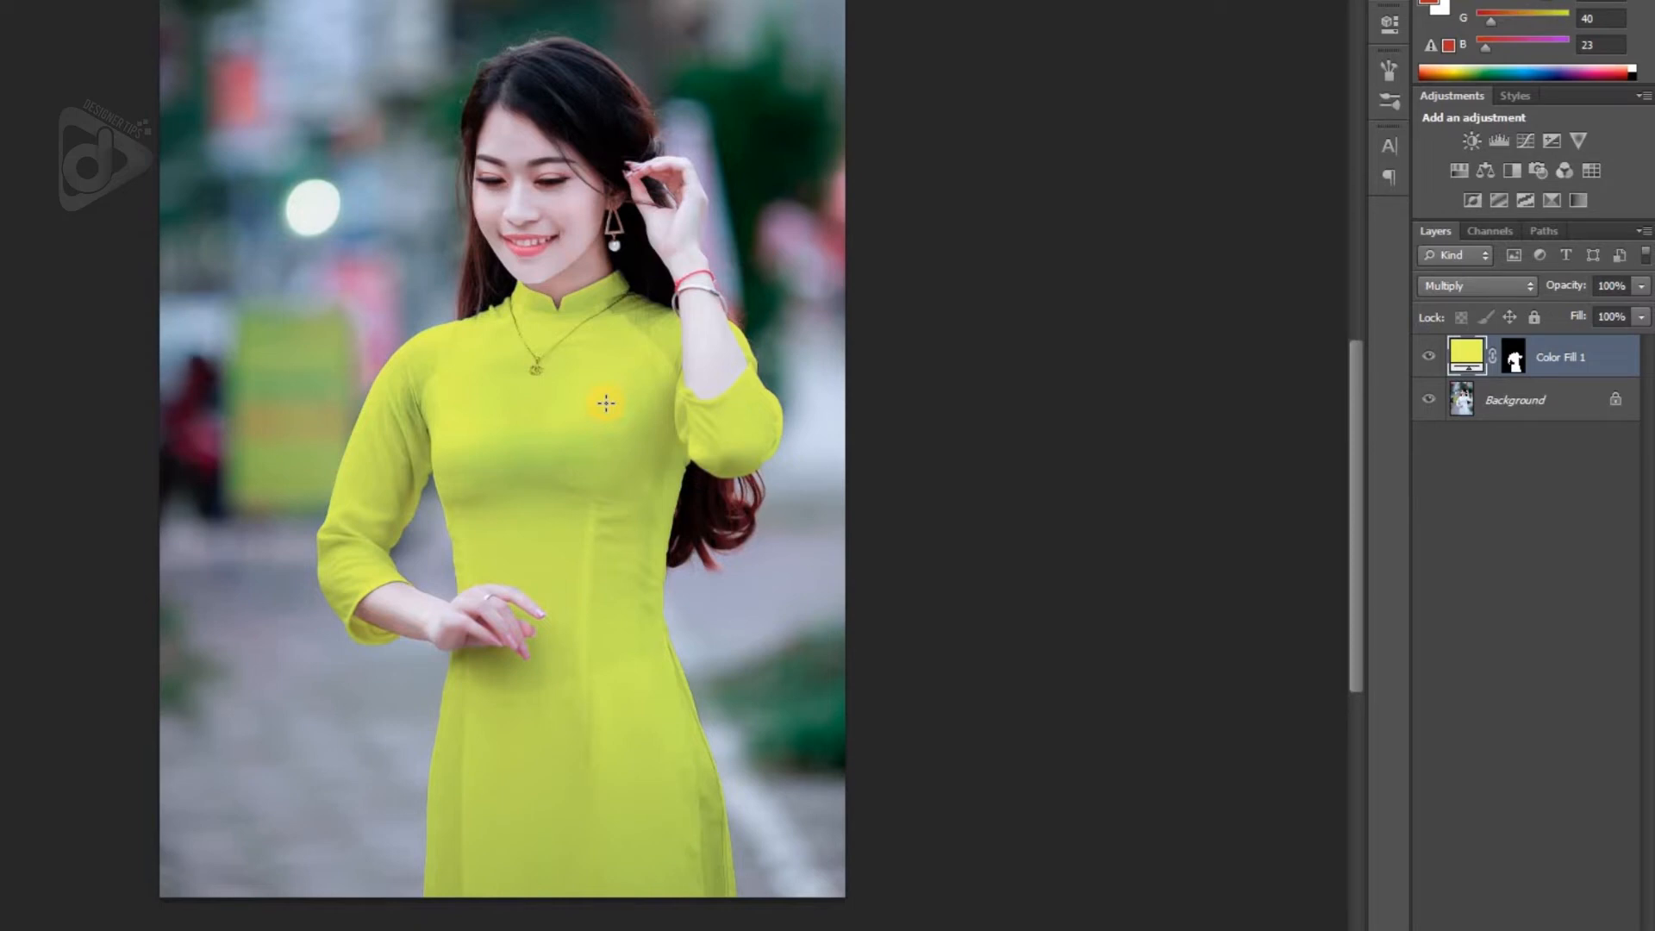
Load the fill layer's mask as a selection, add a Curves adjustment layer for the dress, and pull the curve's shadow end down slightly.
{"action": "left_click", "coordinate": [1518, 365]}
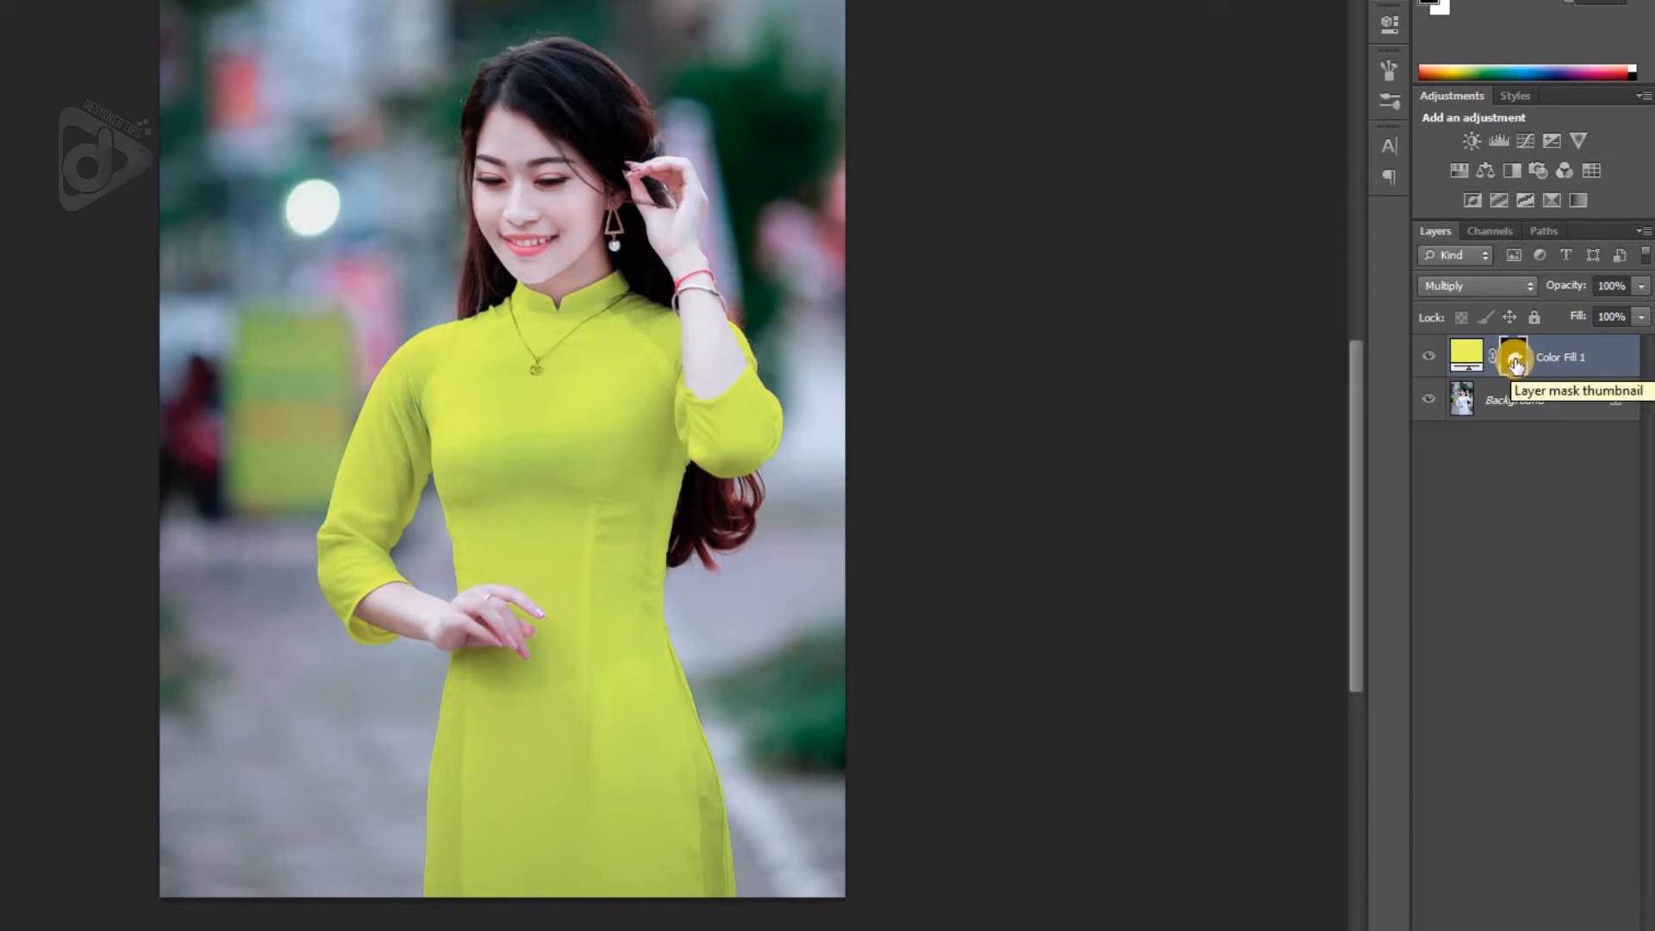
{"action": "left_click_drag", "start_coordinate": [1515, 364], "coordinate": [1519, 367]}
{"action": "left_click", "coordinate": [1518, 365], "text": "ctrl"}
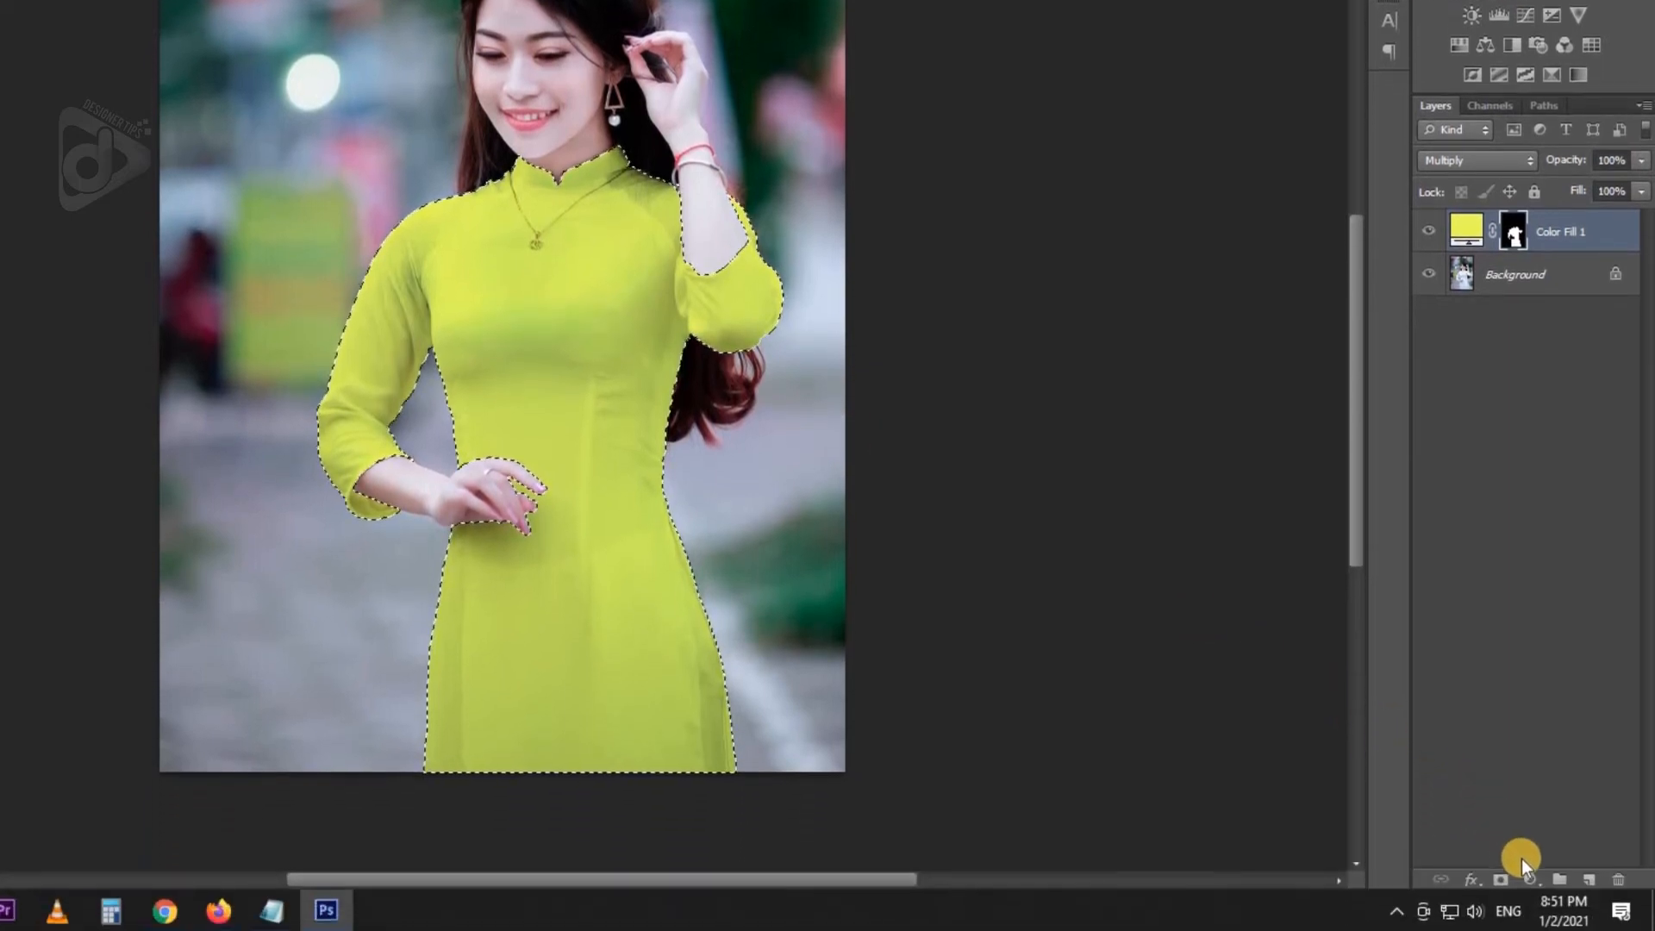
{"action": "left_click", "coordinate": [1531, 877]}
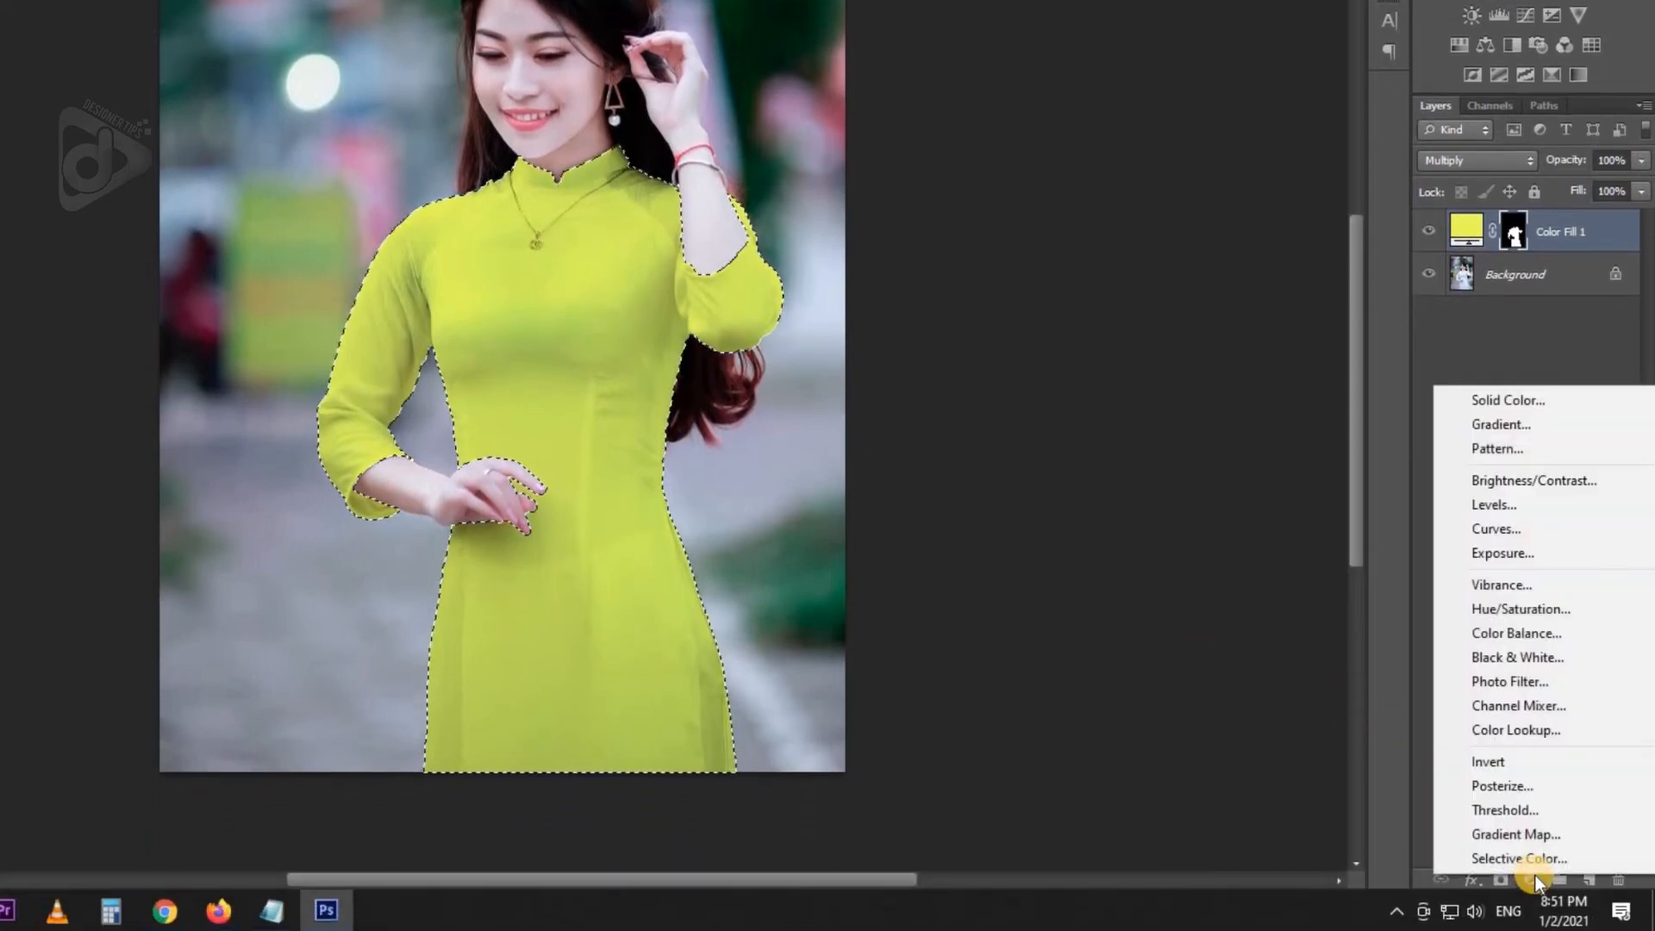
{"action": "left_click", "coordinate": [1496, 529]}
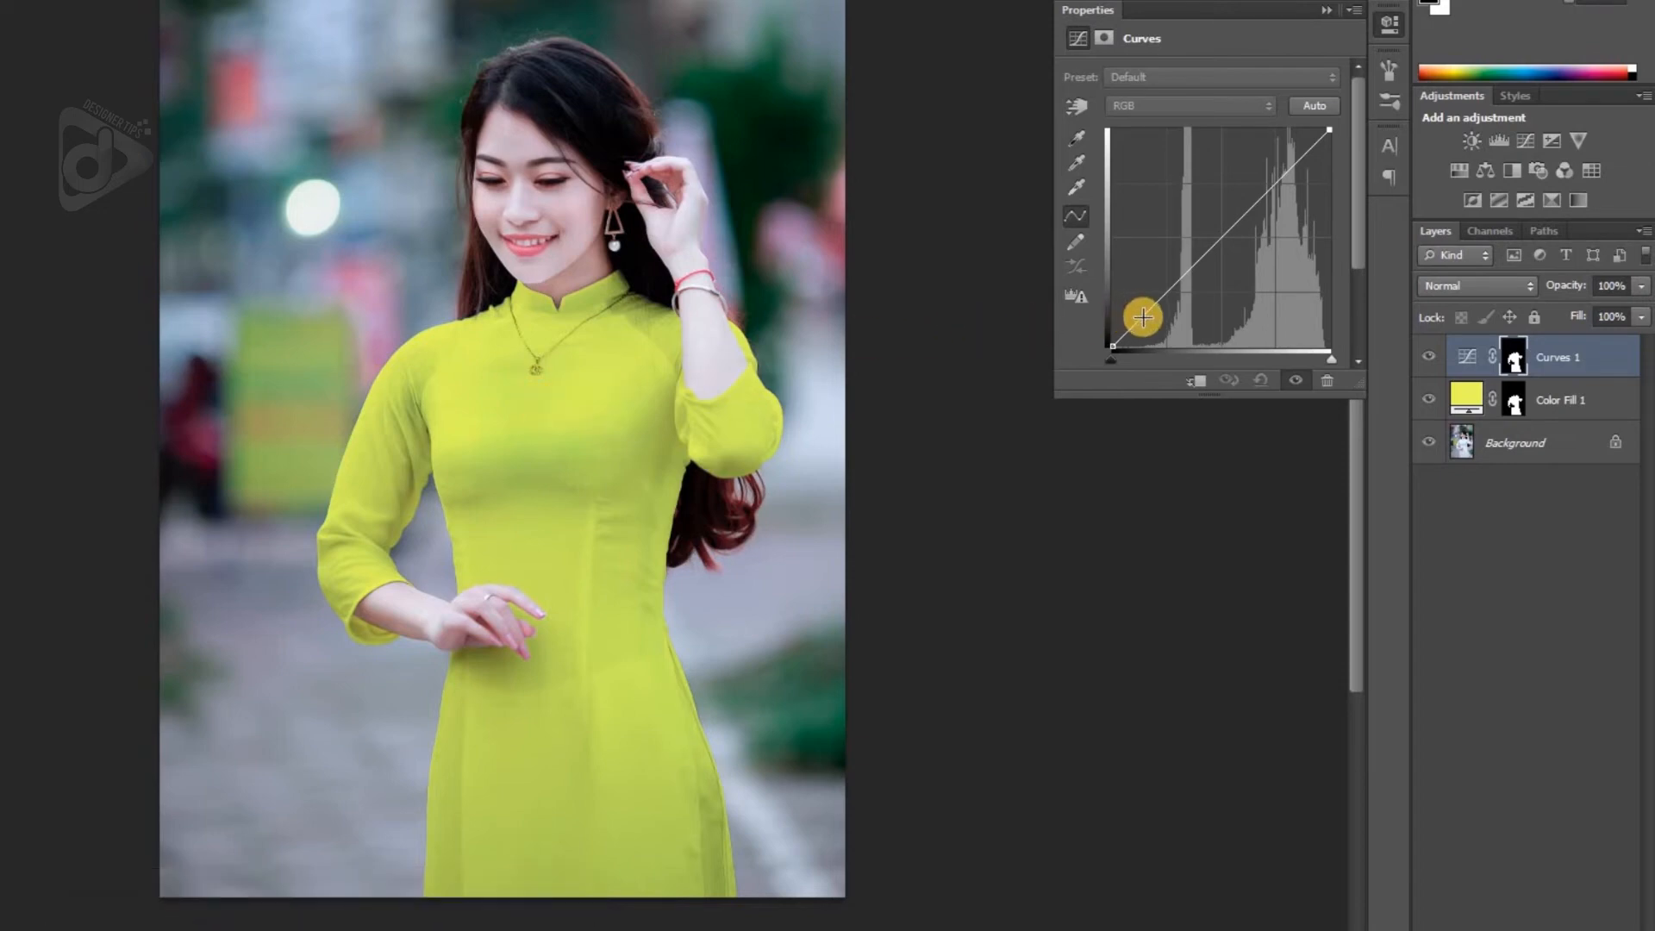
{"action": "left_click_drag", "start_coordinate": [1142, 317], "coordinate": [1152, 328]}
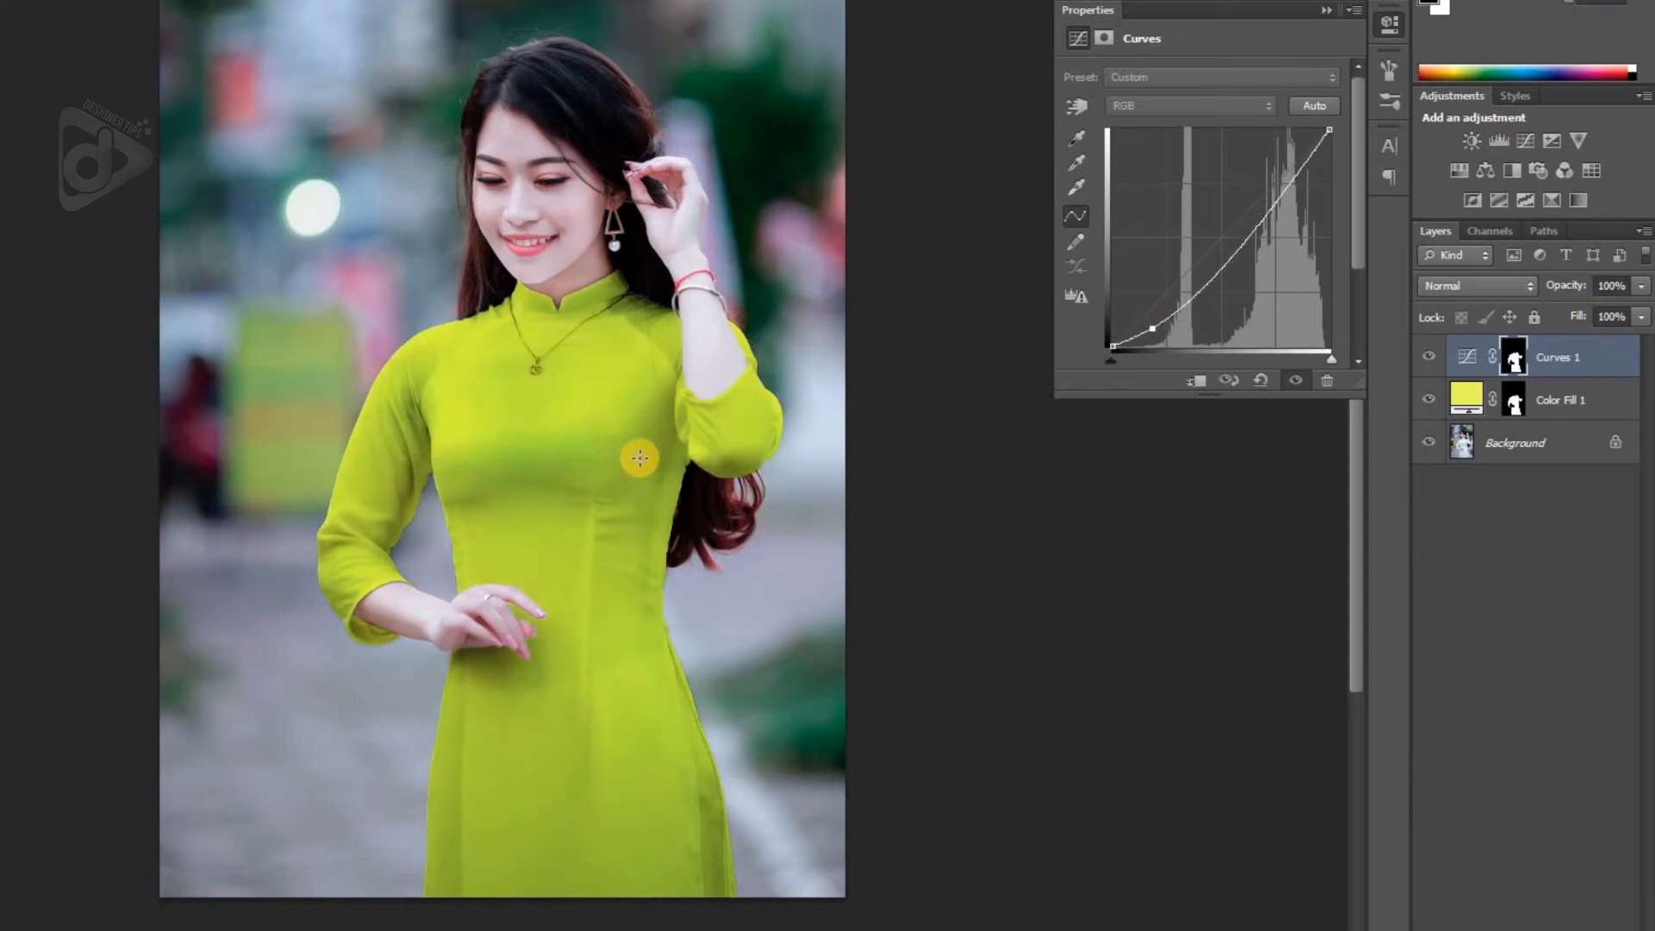
Add a highlight point to the dress's Curves adjustment and raise it slightly to brighten the light areas.
{"action": "left_click", "coordinate": [1281, 194]}
{"action": "left_click_drag", "start_coordinate": [1282, 190], "coordinate": [1282, 183]}
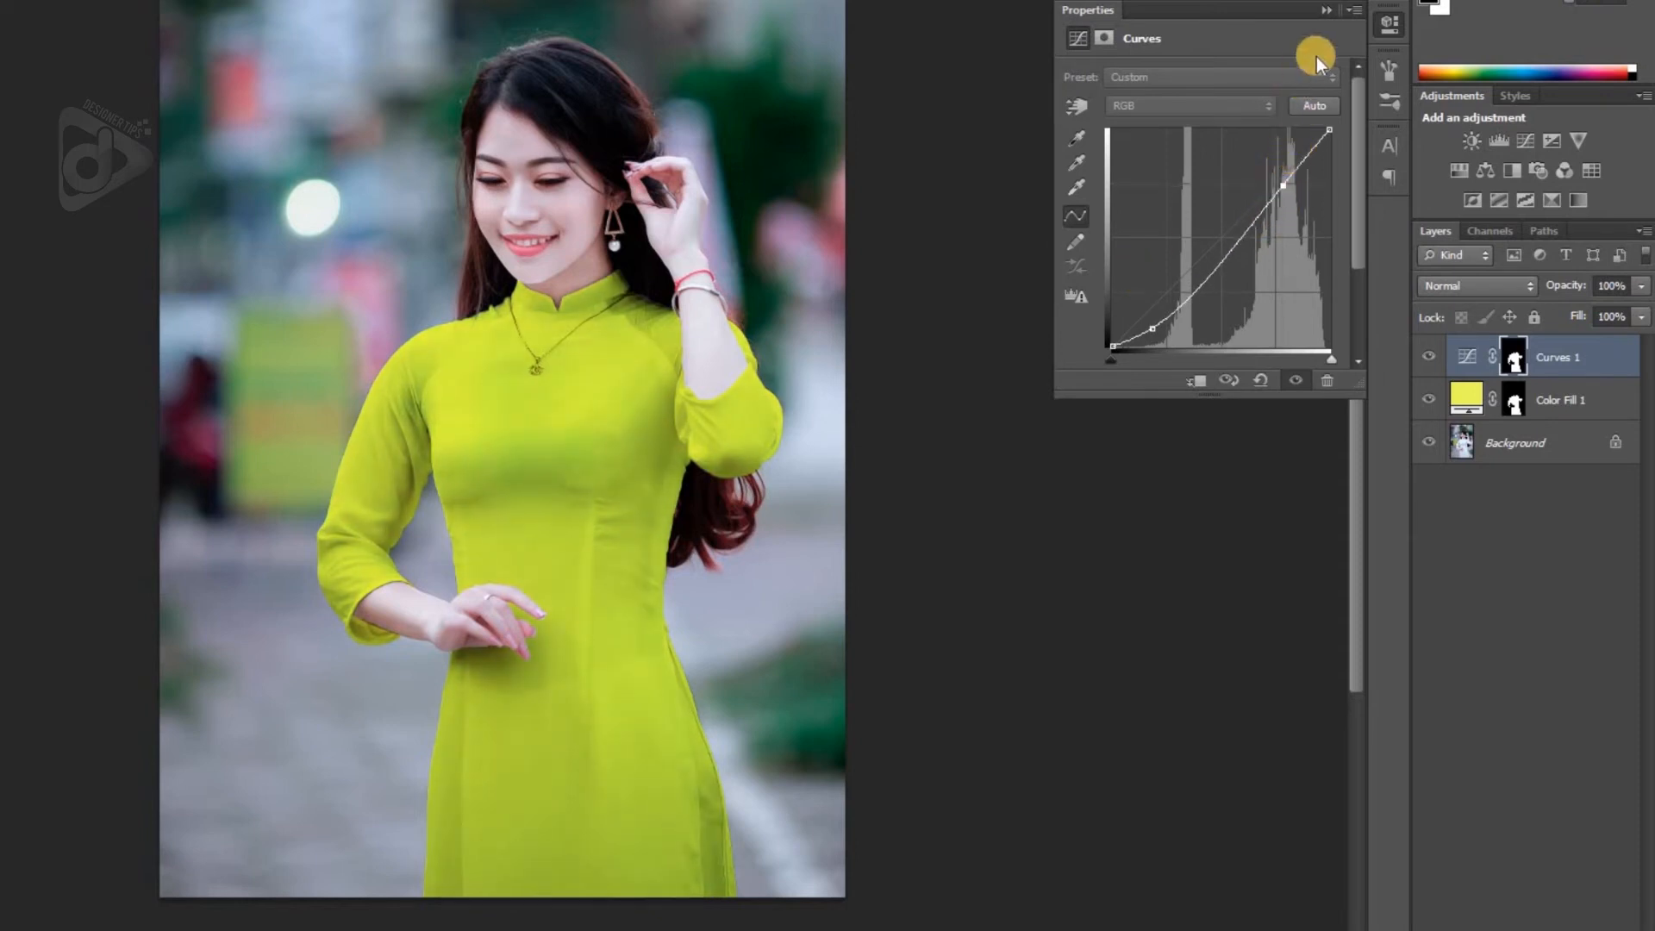
{"action": "left_click", "coordinate": [1317, 10]}
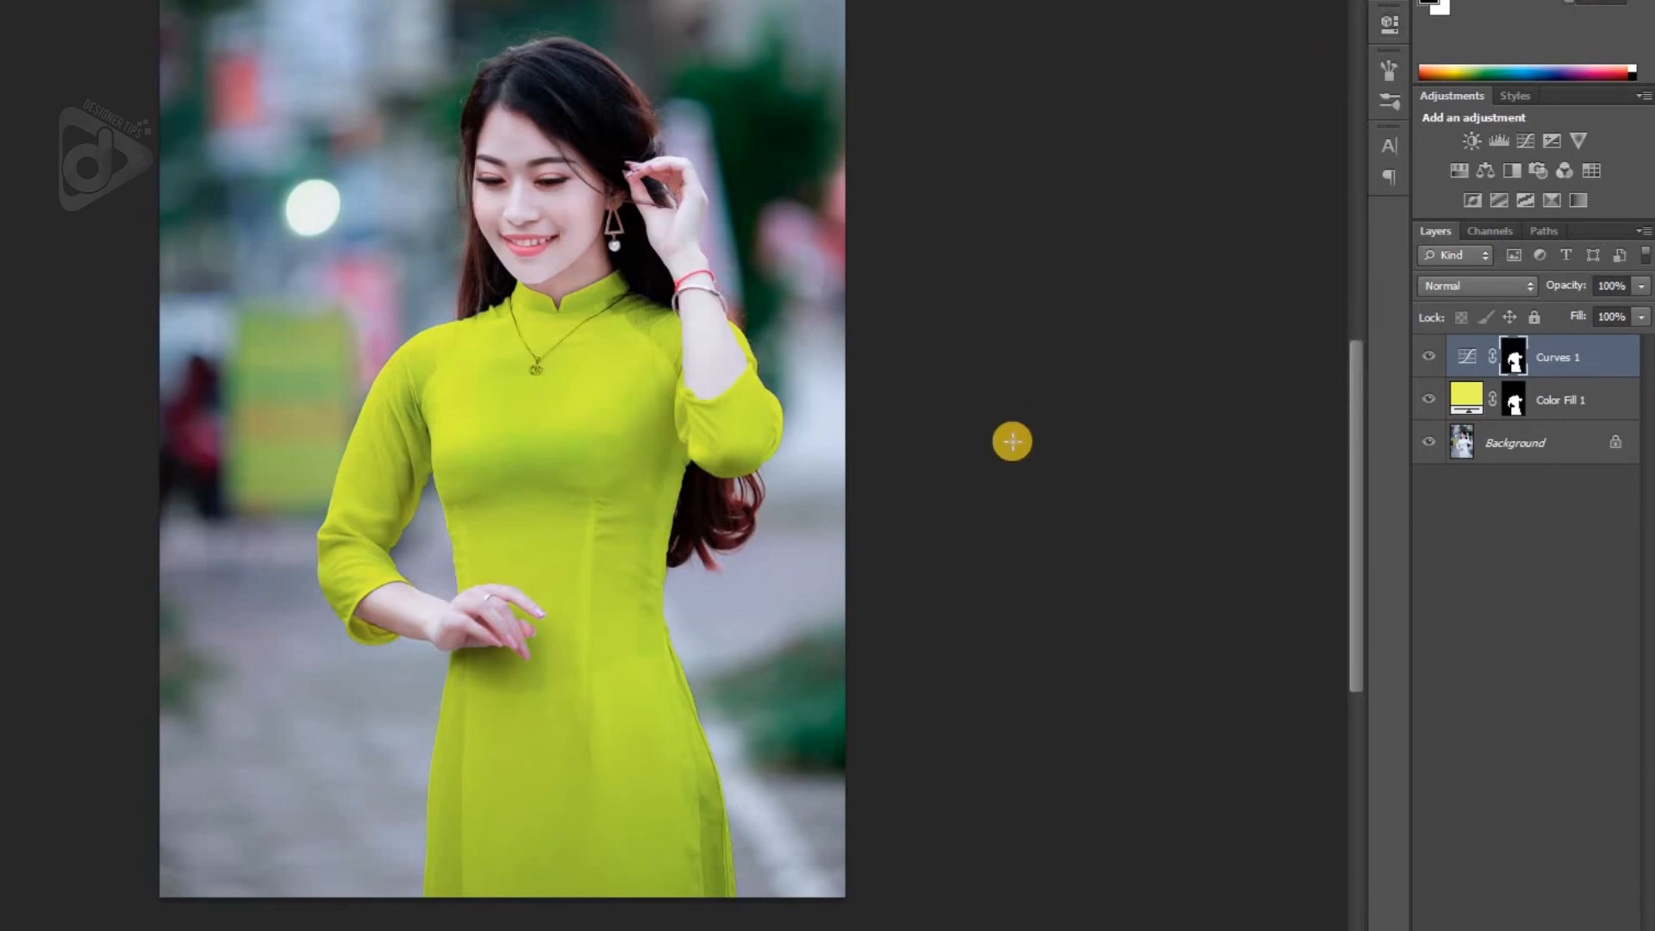
Try light yellow f2fc7e, pink fb82a1 and light blue 8bcff7 as the dress's fill colour, and discard the colour changes.
{"action": "double_click", "coordinate": [1461, 409]}
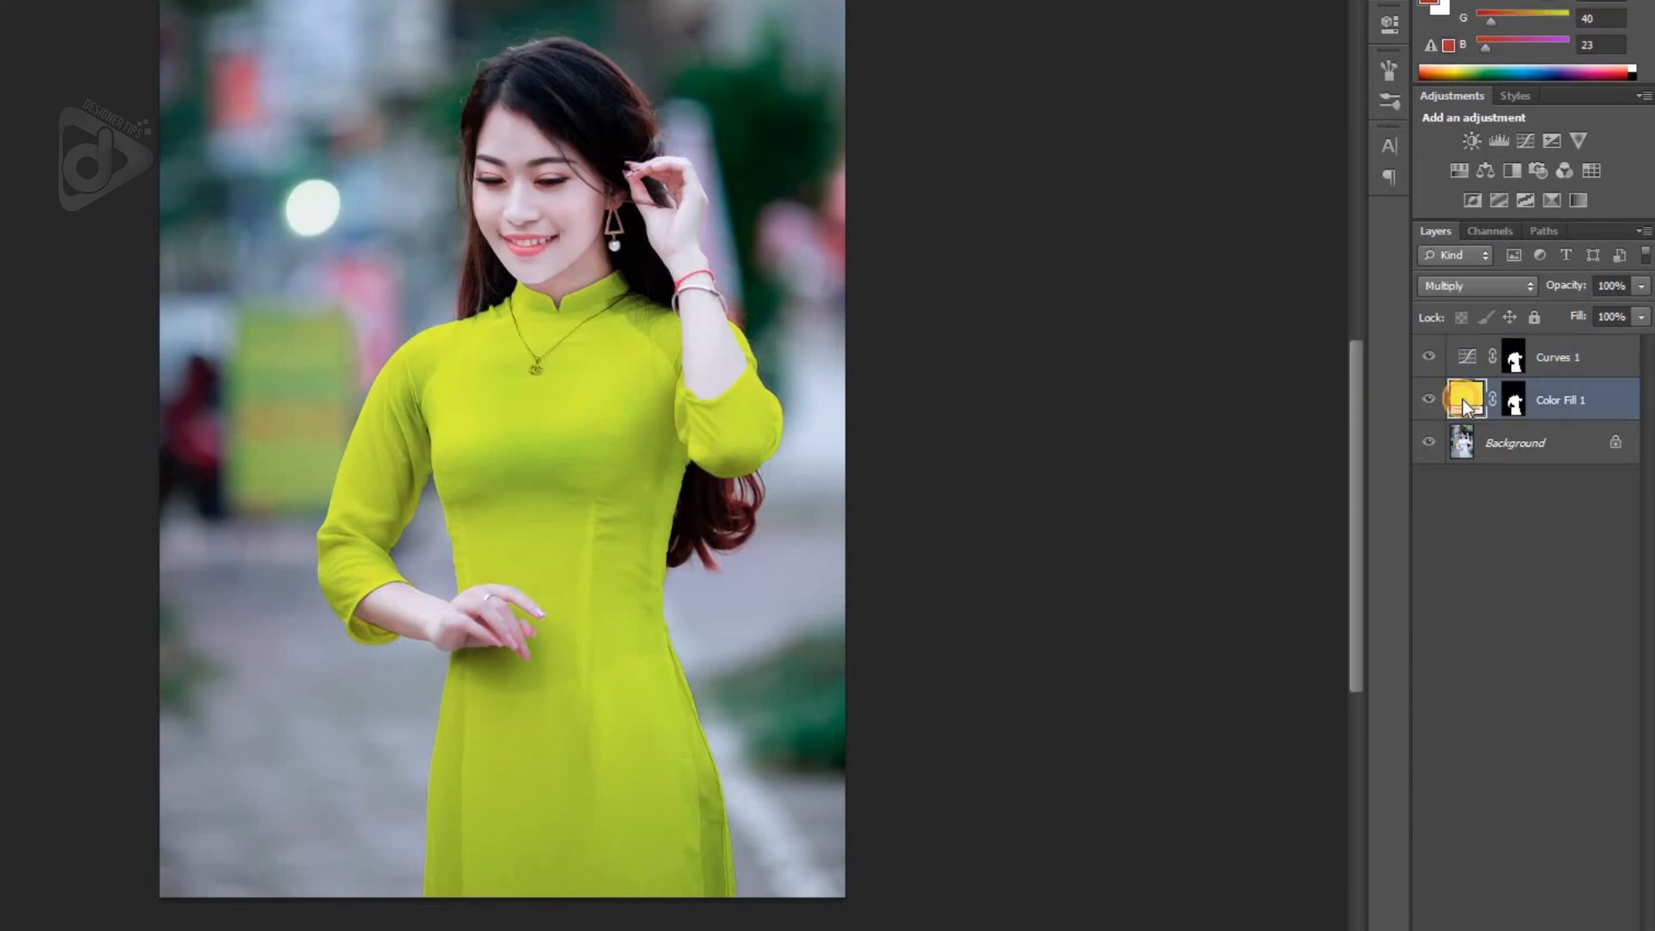
{"action": "left_click", "coordinate": [1169, 173]}
{"action": "left_click_drag", "start_coordinate": [1186, 179], "coordinate": [1168, 176]}
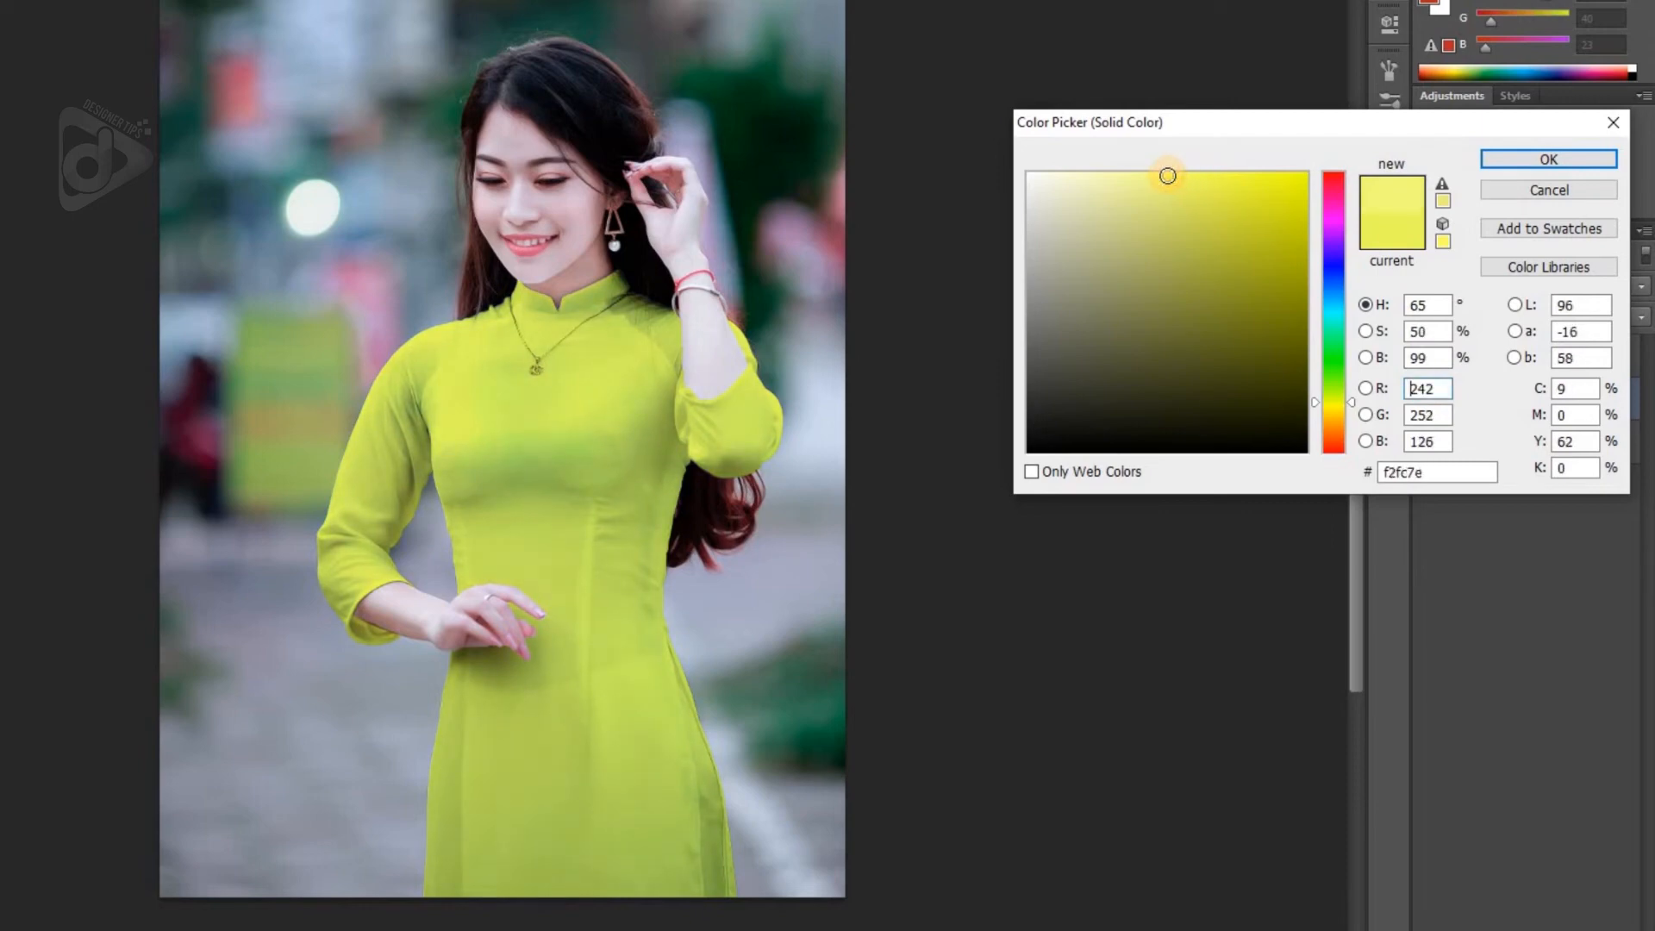
{"action": "left_click", "coordinate": [1330, 186]}
{"action": "mouse_move", "coordinate": [1259, 185]}
{"action": "left_mouse_down"}
{"action": "mouse_move", "coordinate": [1135, 181]}
{"action": "mouse_move", "coordinate": [1162, 176]}
{"action": "left_mouse_up"}
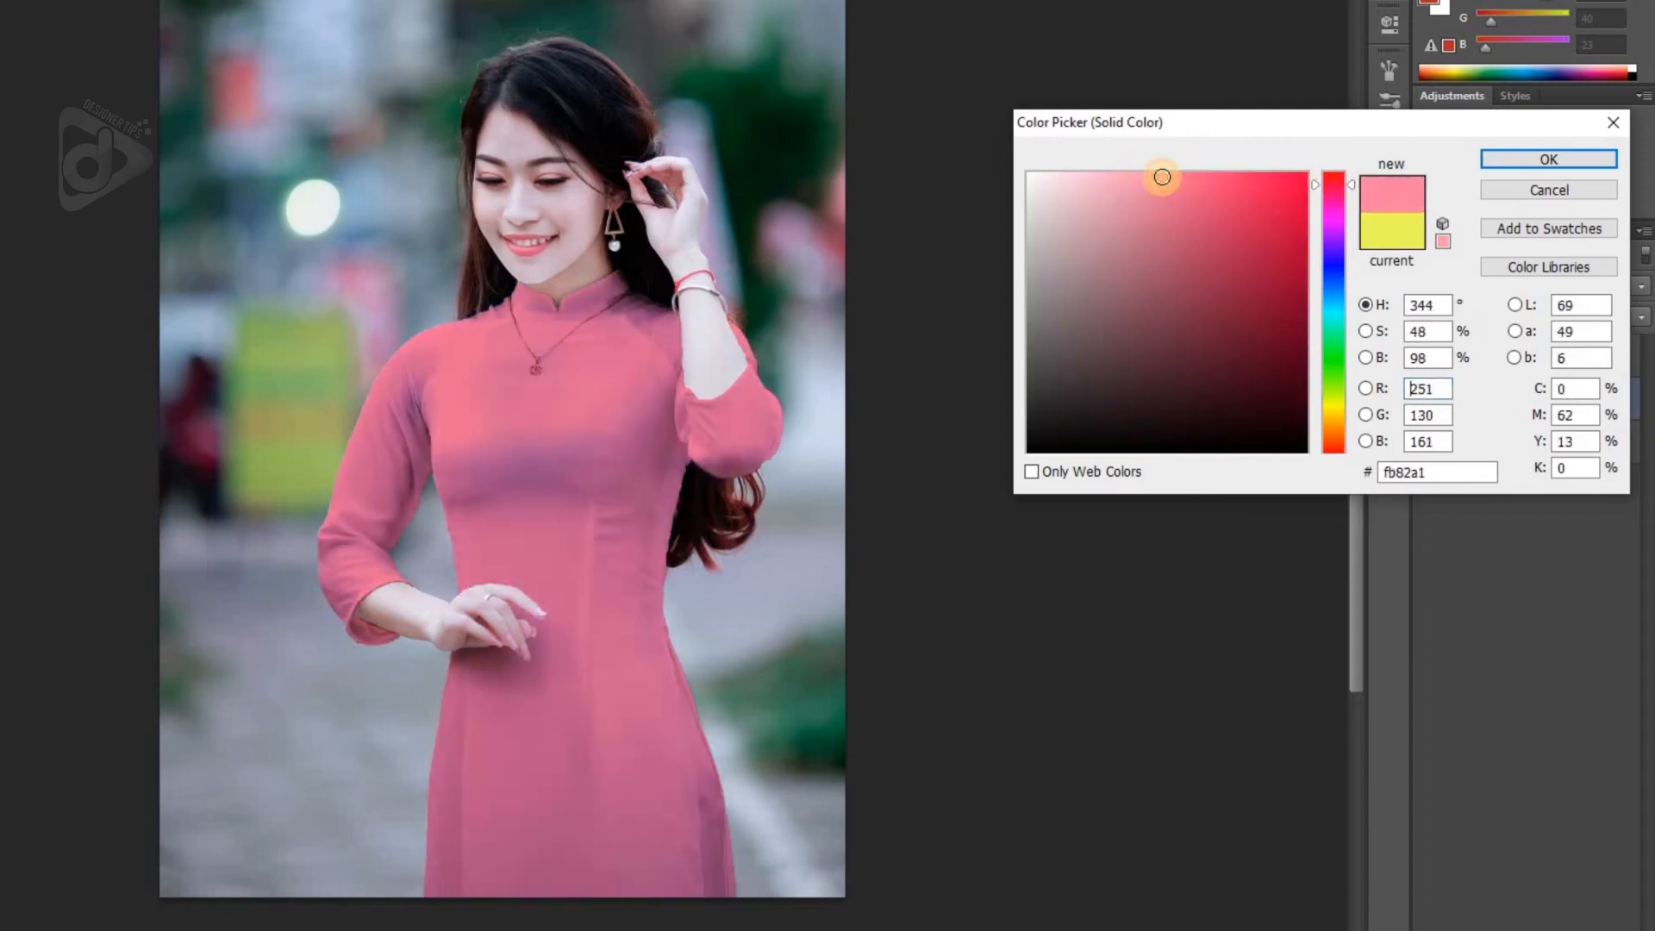
{"action": "left_click", "coordinate": [1333, 295]}
{"action": "mouse_move", "coordinate": [1187, 192]}
{"action": "left_mouse_down"}
{"action": "mouse_move", "coordinate": [1171, 169]}
{"action": "mouse_move", "coordinate": [1150, 180]}
{"action": "left_mouse_up"}
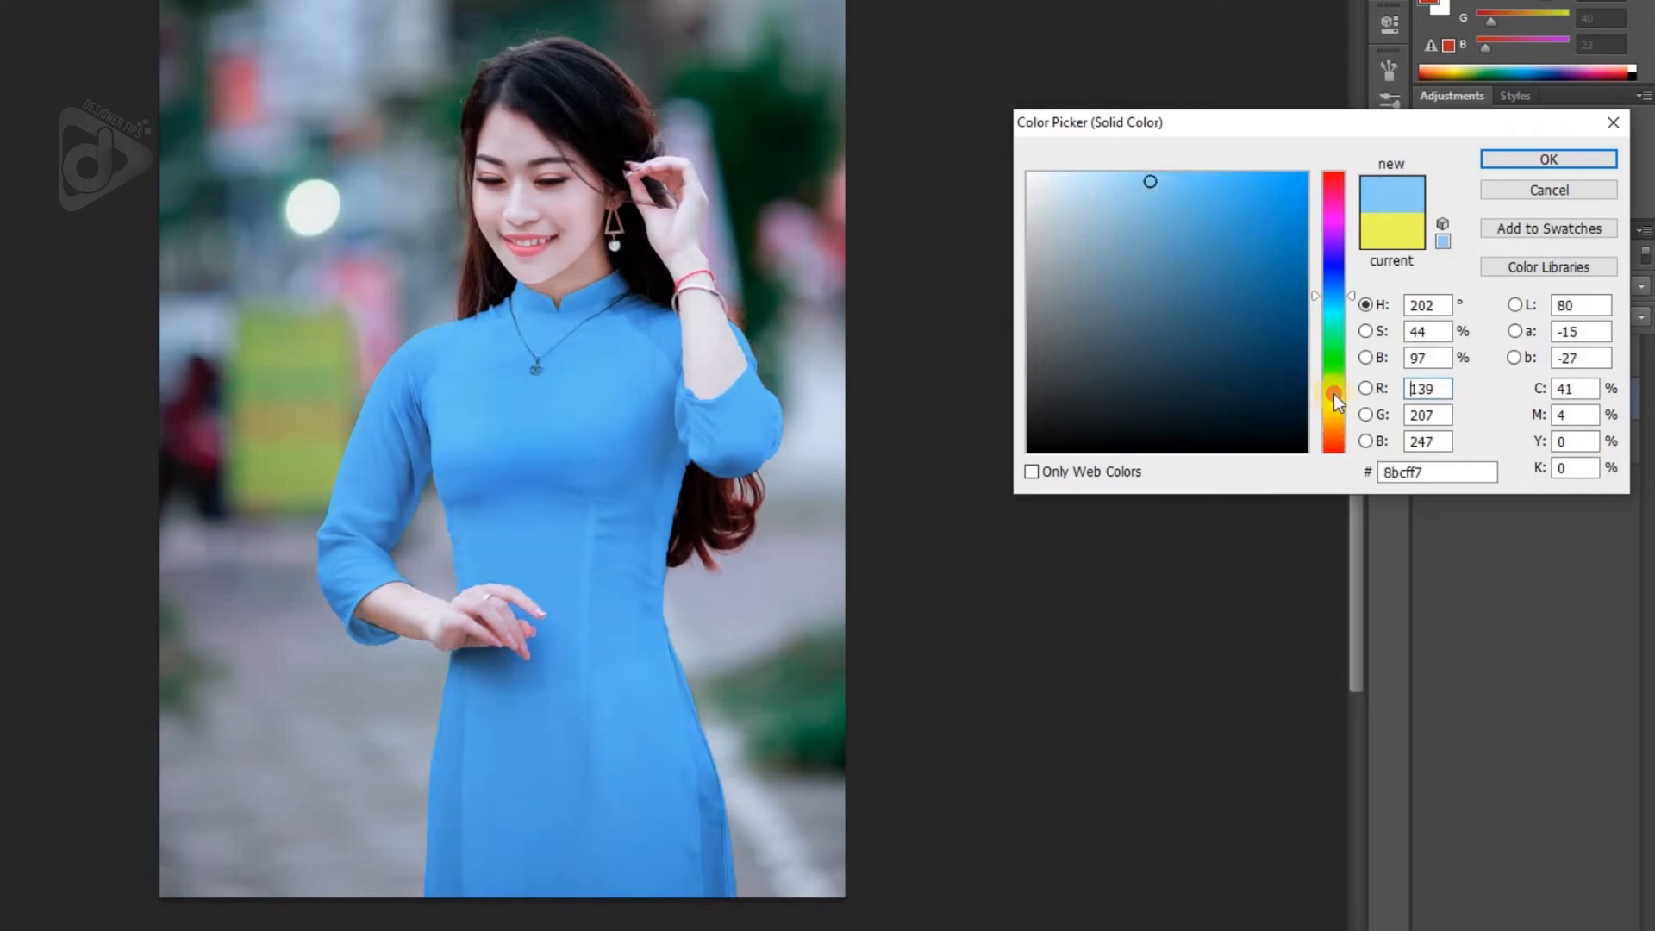
{"action": "left_click", "coordinate": [1334, 385]}
{"action": "left_click", "coordinate": [1520, 193]}
Paint white with the Brush on the yellow fill layer's mask, just outside the shoulder of the lowered arm.
{"action": "key", "text": "ctrl+plus"}
{"action": "key", "text": "ctrl+plus"}
{"action": "scroll", "coordinate": [690, 467], "scroll_direction": "up", "scroll_amount": 3}
{"action": "key", "text": "ctrl+plus"}
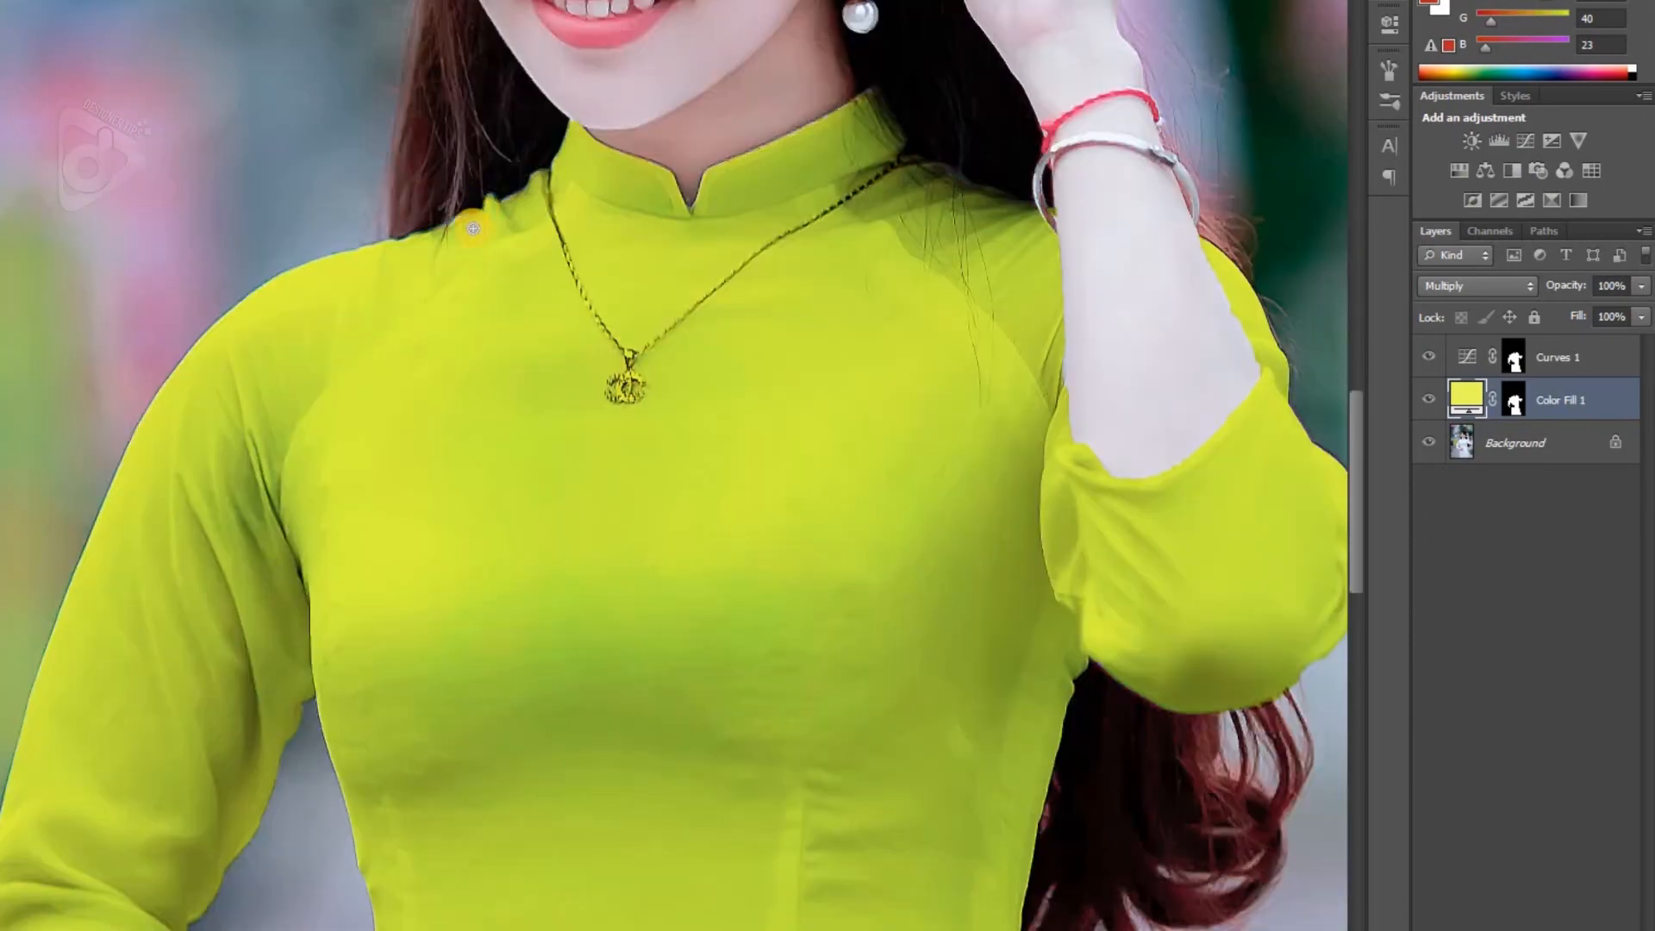
{"action": "left_click", "coordinate": [1516, 405]}
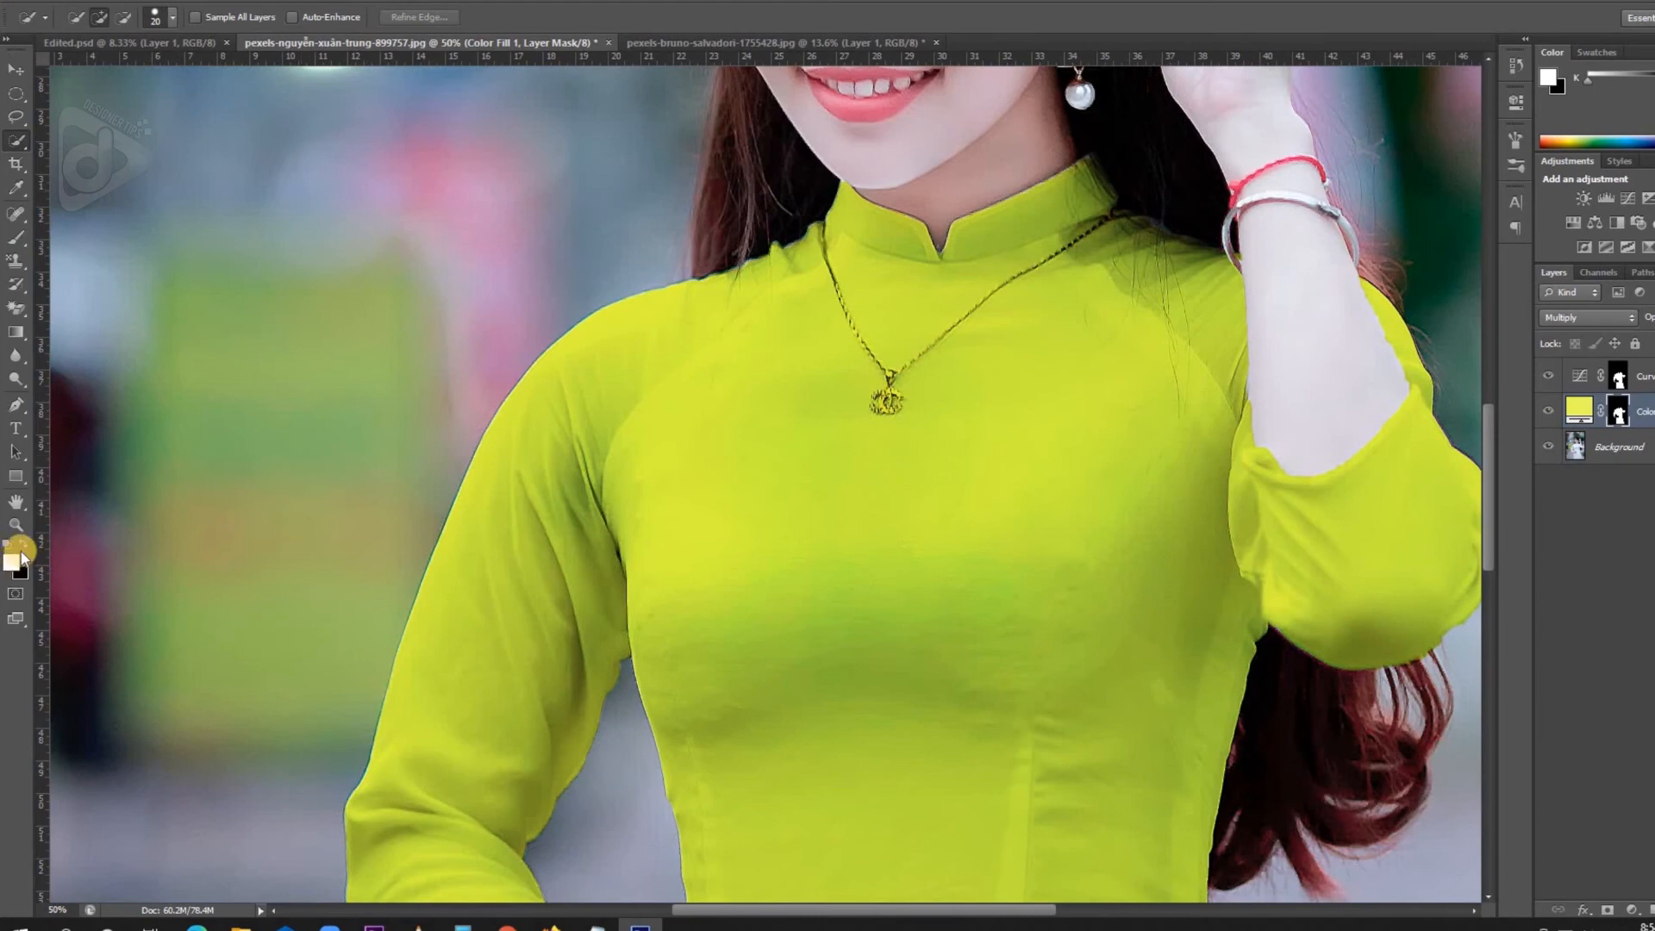
{"action": "key", "text": "b"}
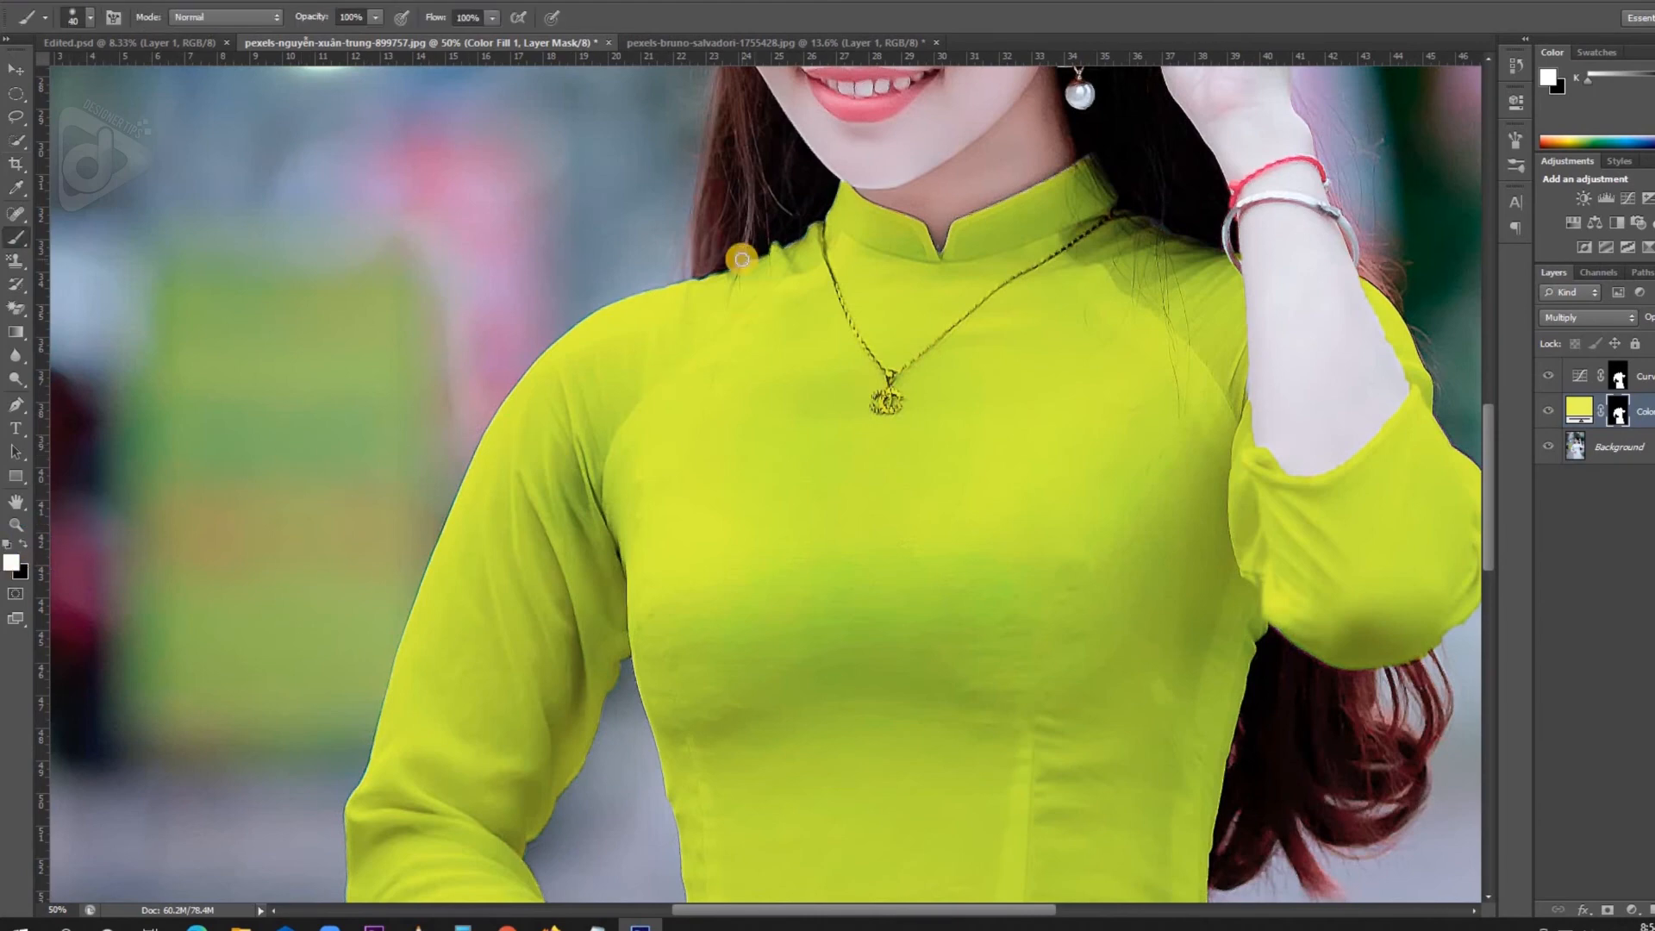
{"action": "mouse_move", "coordinate": [648, 274]}
{"action": "left_mouse_down"}
{"action": "mouse_move", "coordinate": [599, 298]}
{"action": "mouse_move", "coordinate": [582, 311]}
{"action": "mouse_move", "coordinate": [623, 298]}
{"action": "mouse_move", "coordinate": [522, 350]}
{"action": "mouse_move", "coordinate": [600, 312]}
{"action": "mouse_move", "coordinate": [522, 370]}
{"action": "mouse_move", "coordinate": [573, 337]}
{"action": "left_mouse_up"}
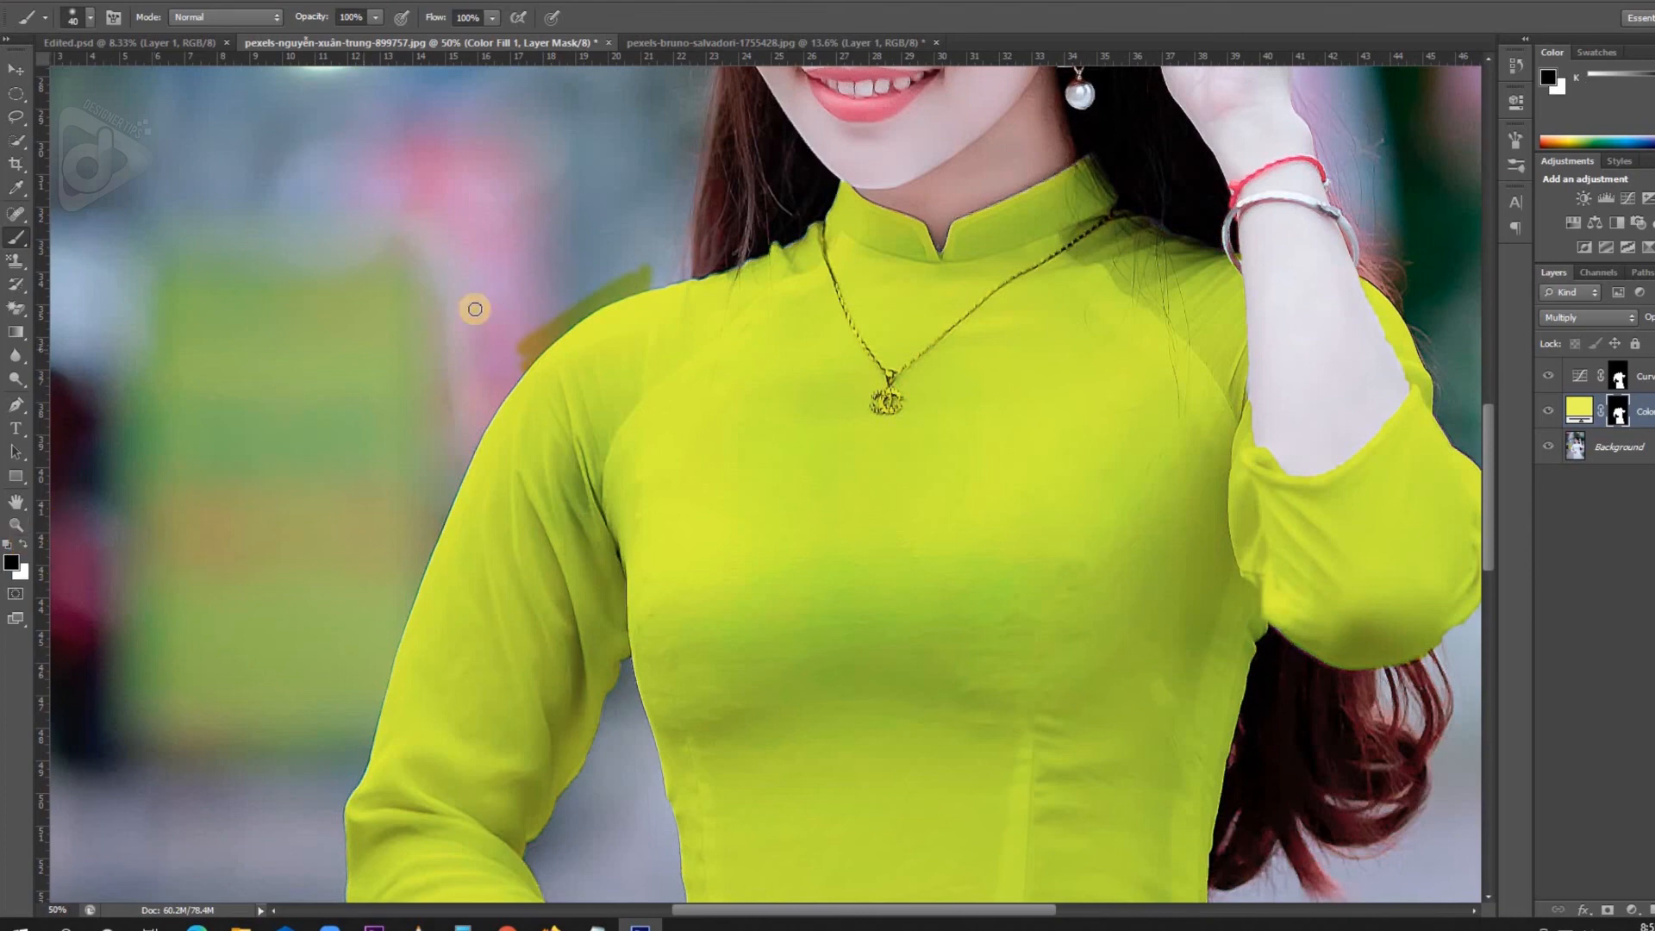
Paint black on the fill layer's mask over the yellow spill outside the shoulder to hide it.
{"action": "mouse_move", "coordinate": [648, 270]}
{"action": "left_mouse_down"}
{"action": "mouse_move", "coordinate": [528, 351]}
{"action": "mouse_move", "coordinate": [591, 288]}
{"action": "mouse_move", "coordinate": [638, 272]}
{"action": "left_mouse_up"}
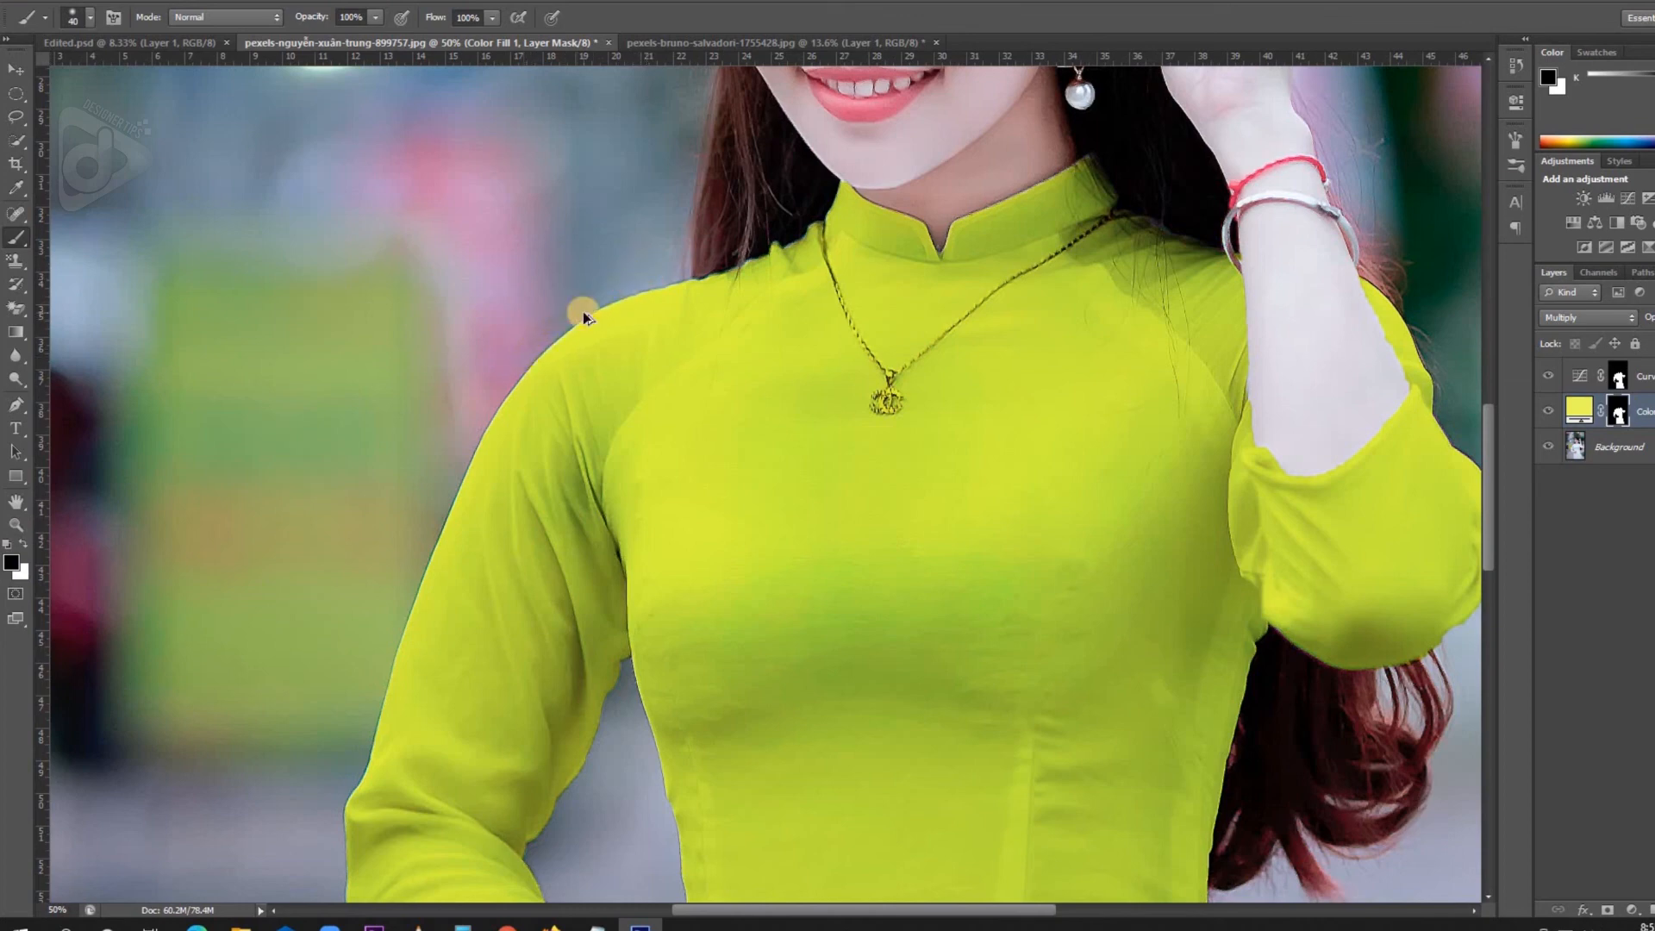
{"action": "key", "text": "ctrl+minus"}
{"action": "key", "text": "ctrl+minus"}
{"action": "key", "text": "ctrl+minus"}
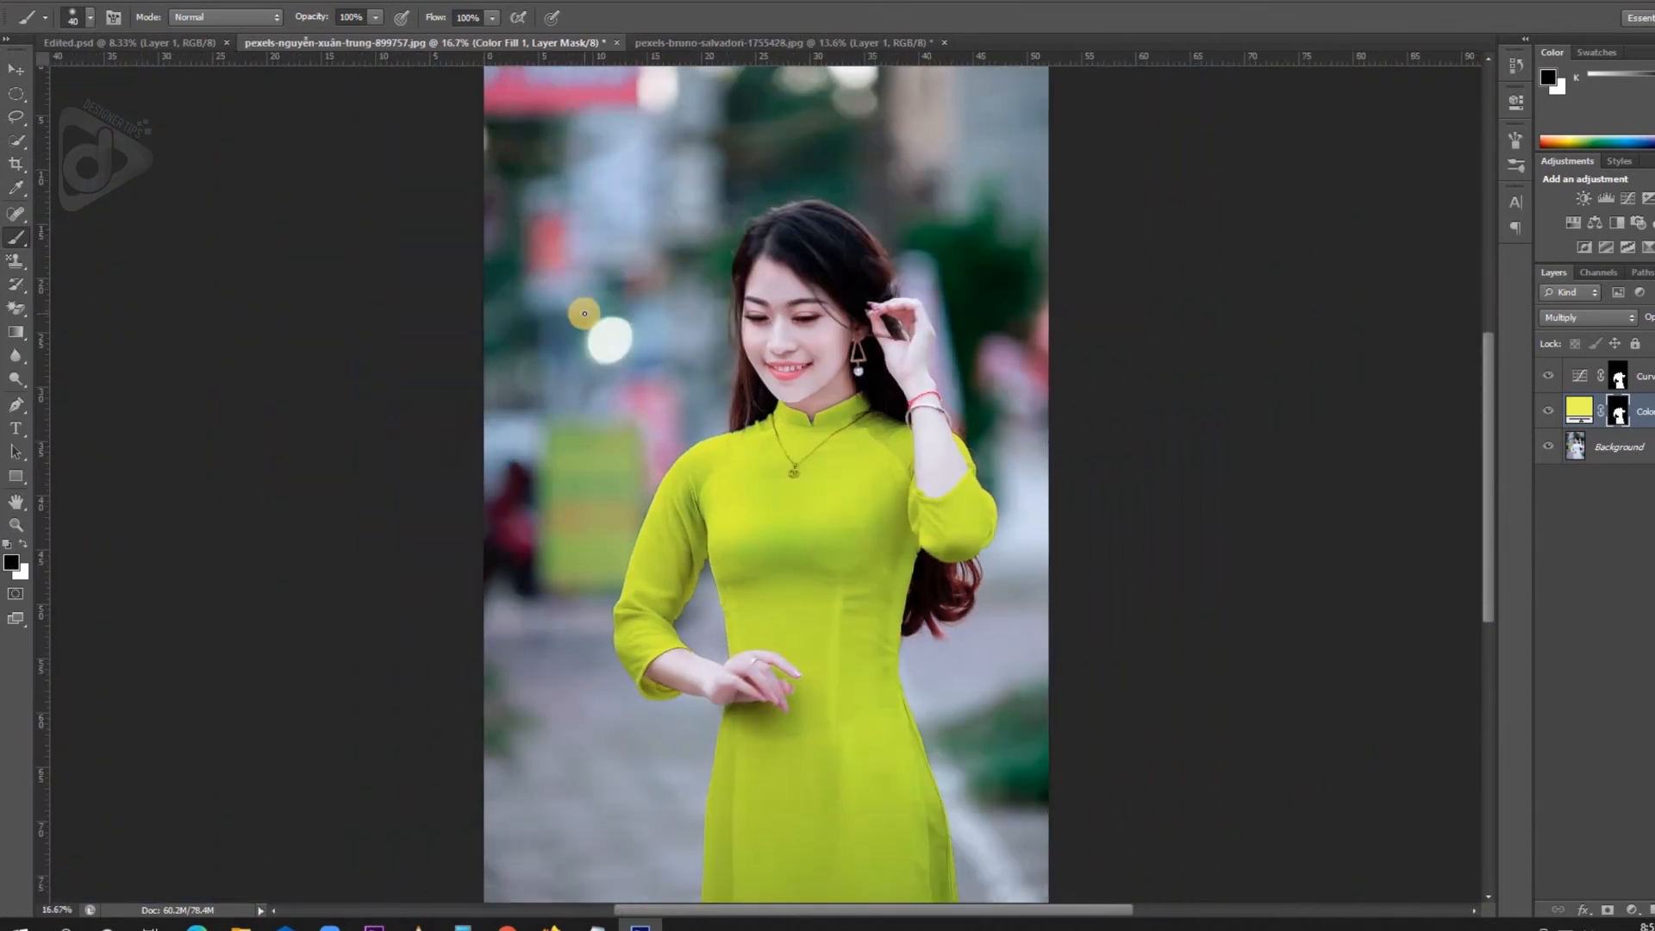